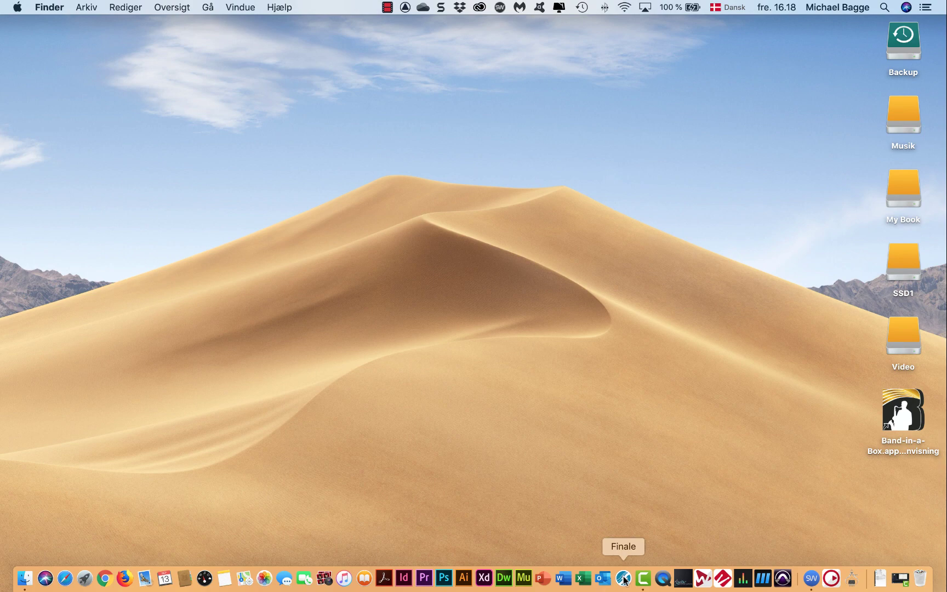
- Launch Finale and start a new score with the Setup Wizard, using A4 as both score and part page size
{"action": "left_click", "coordinate": [624, 578]}
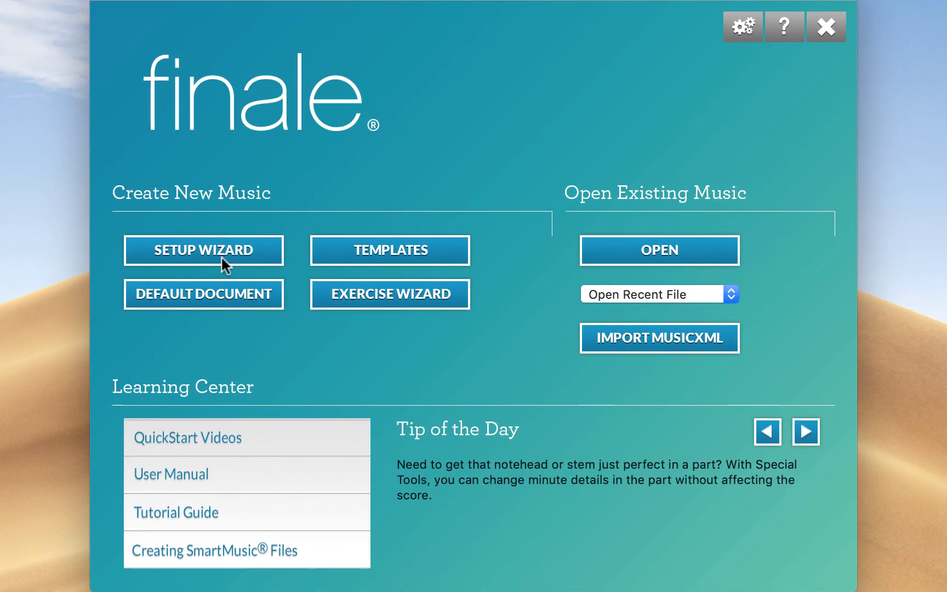
{"action": "left_click", "coordinate": [213, 252]}
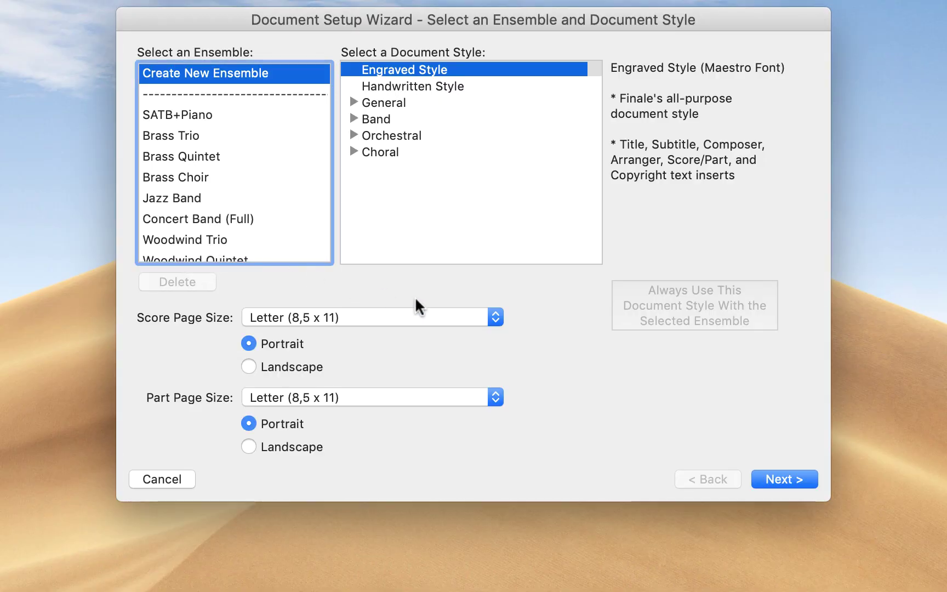
{"action": "left_click", "coordinate": [487, 320]}
{"action": "left_click", "coordinate": [386, 404]}
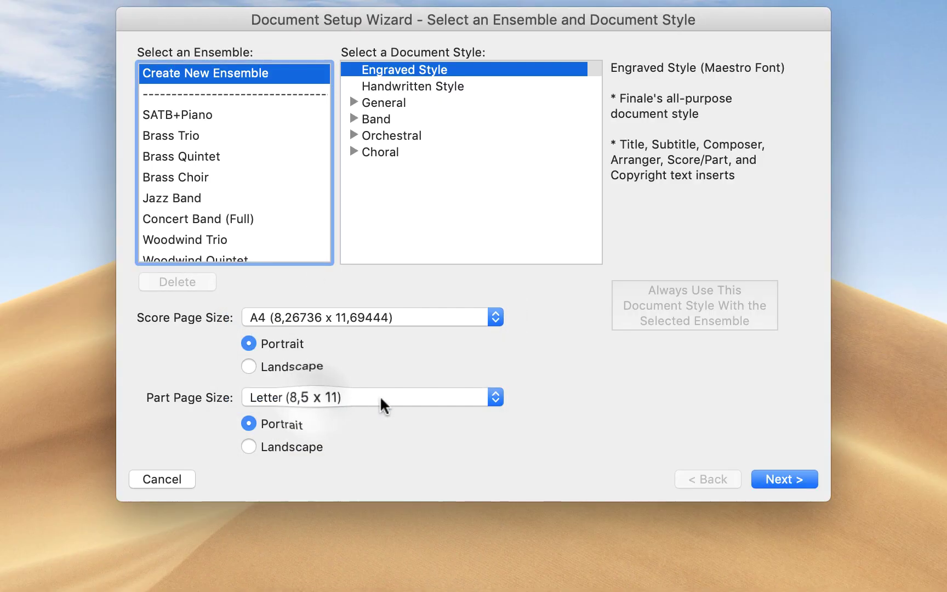
{"action": "left_click", "coordinate": [382, 404]}
{"action": "left_click", "coordinate": [322, 486]}
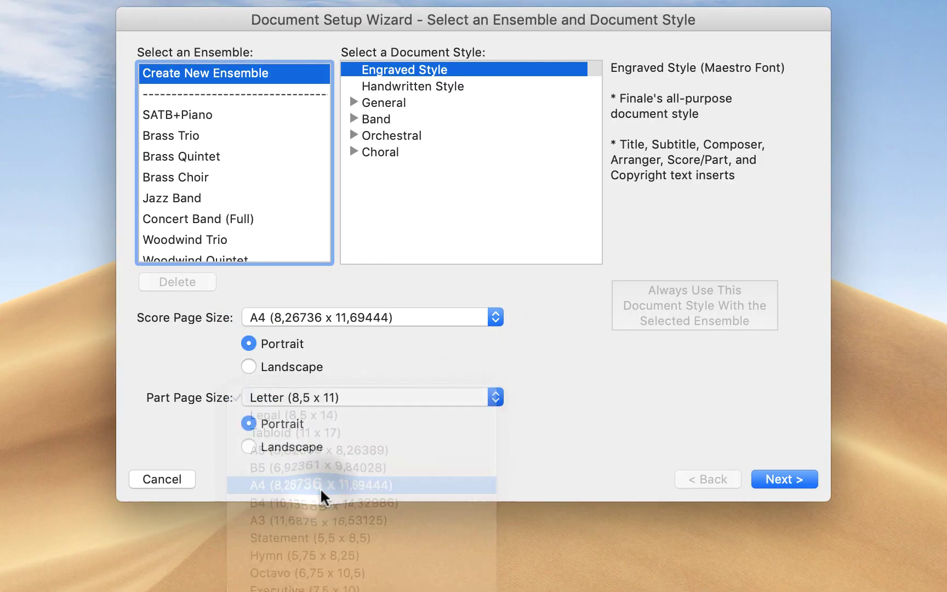
{"action": "left_click", "coordinate": [782, 479]}
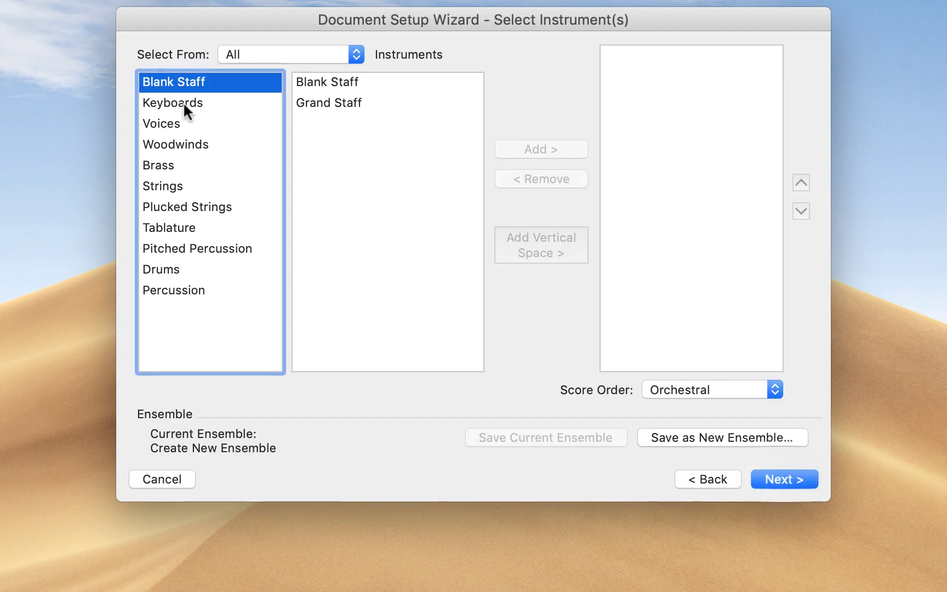
- Add a Piano from the Keyboards group as the score's only instrument and continue to the score information
{"action": "left_click", "coordinate": [182, 103]}
{"action": "left_click", "coordinate": [318, 82]}
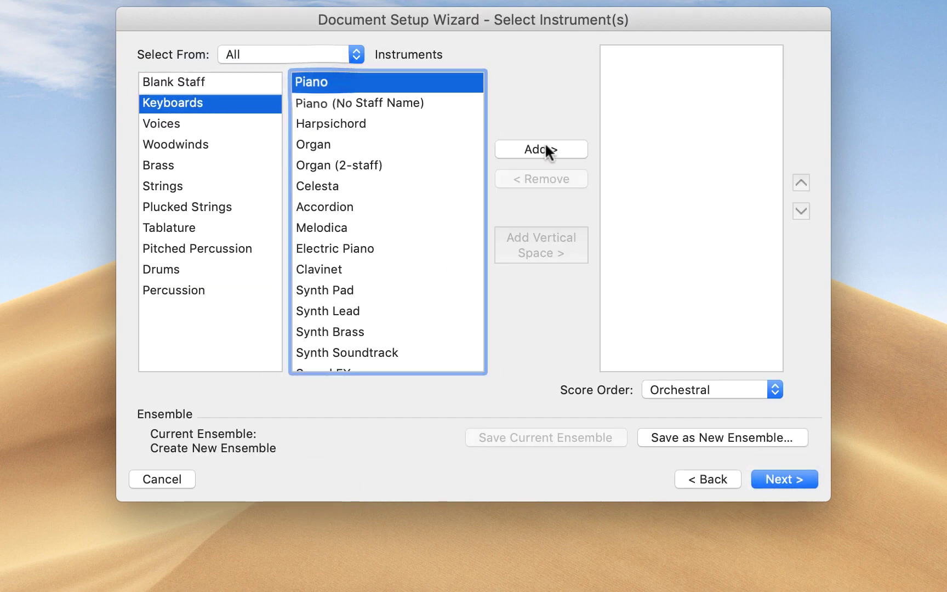
{"action": "left_click", "coordinate": [545, 147]}
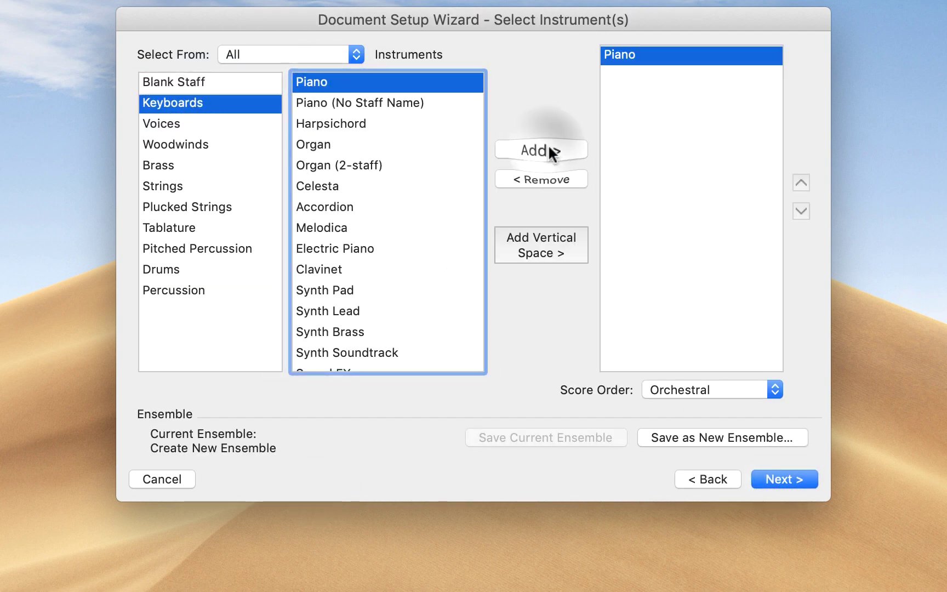
{"action": "left_click", "coordinate": [788, 478]}
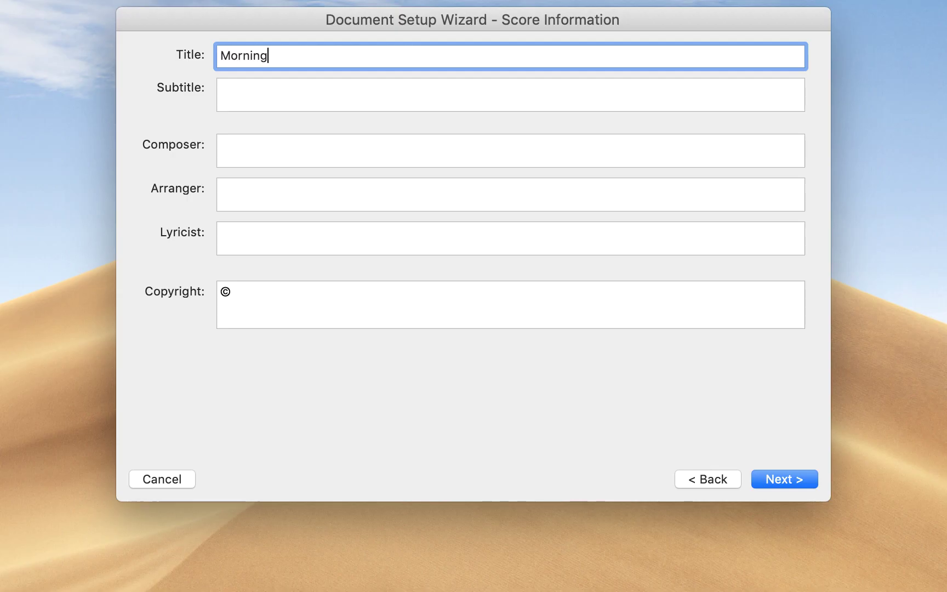
- Enter the title "Morning Has Broken" and the composer "Cat Stevens (Yousuf Islam)", and continue to the score settings
{"action": "type", "text": "Morning Has Broken"}
{"action": "left_click", "coordinate": [509, 151]}
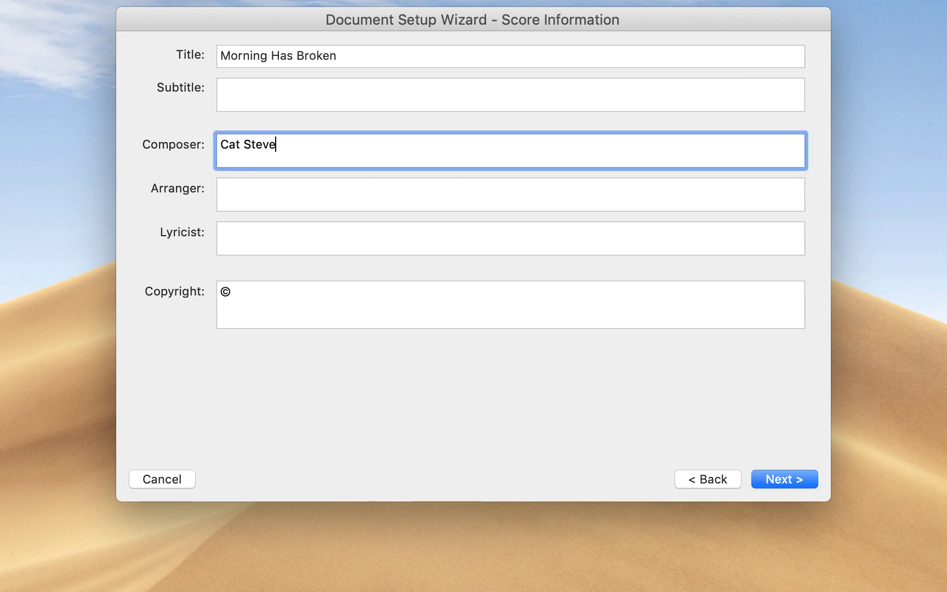
{"action": "type", "text": "Cat Stevens (Yousuf Islam"}
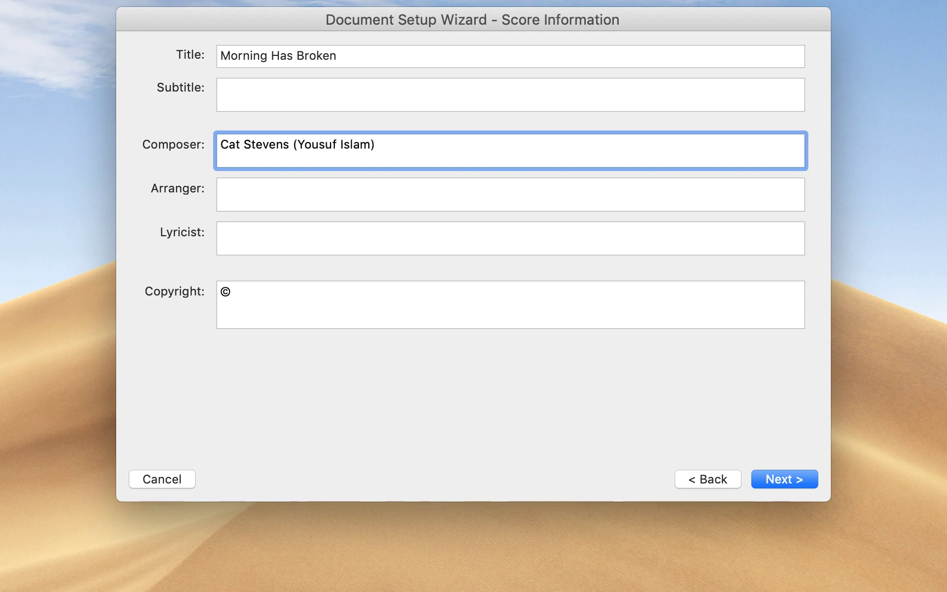
{"action": "left_click", "coordinate": [787, 479]}
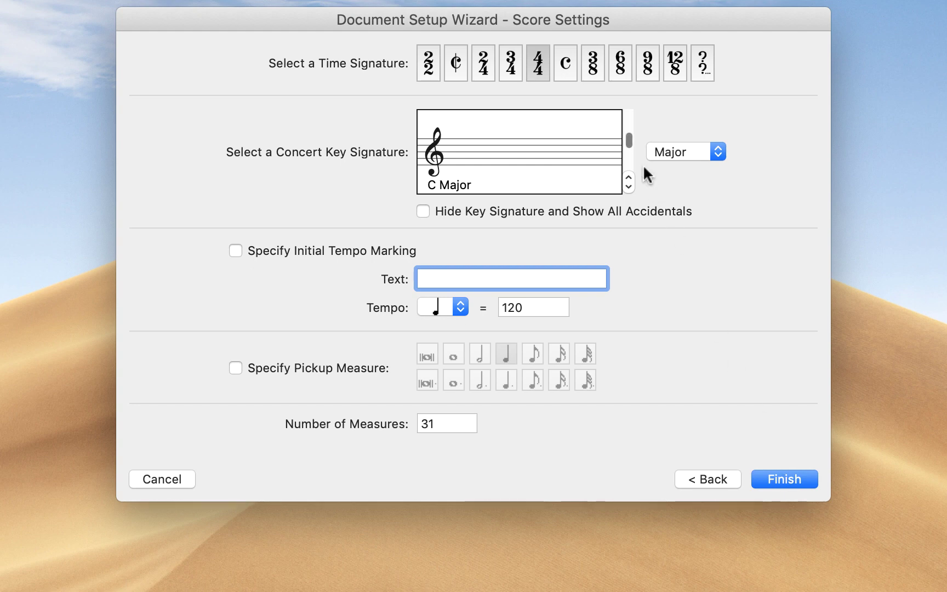
- Set the score to D Major, 3/4 time and an initial quarter-note tempo of 134, and create the document
{"action": "left_click", "coordinate": [629, 132]}
{"action": "left_click", "coordinate": [628, 133]}
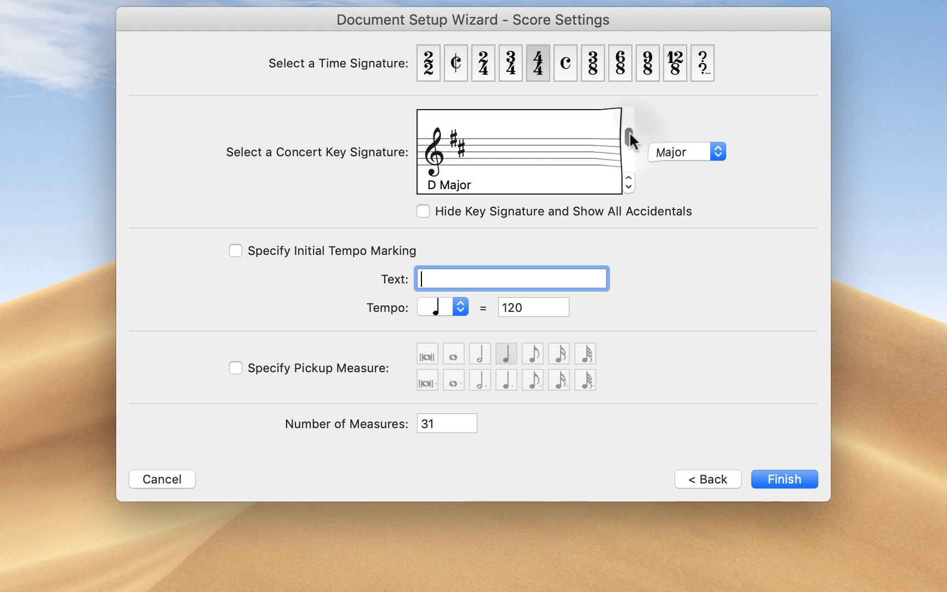
{"action": "left_click", "coordinate": [500, 63]}
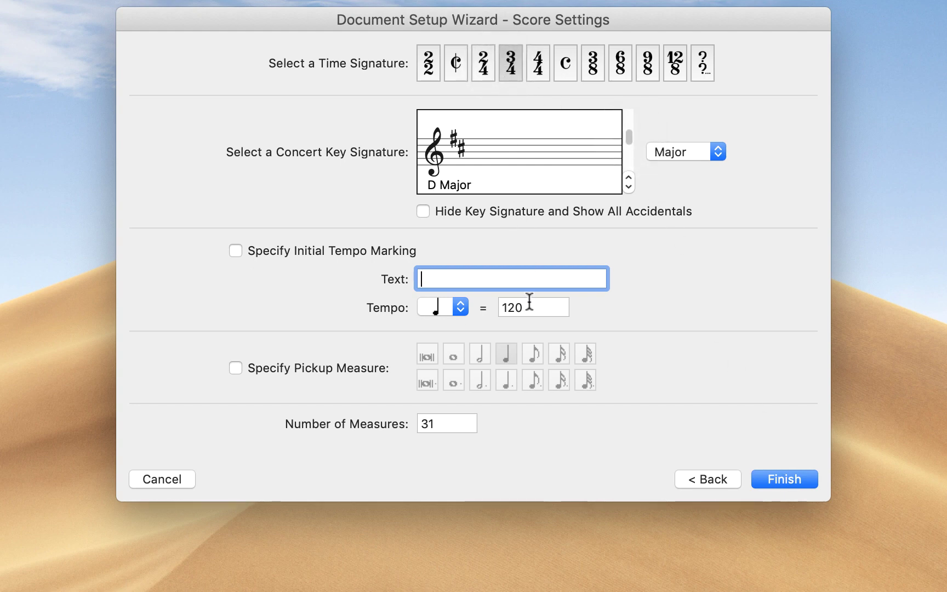
{"action": "double_click", "coordinate": [500, 307]}
{"action": "type", "text": "134"}
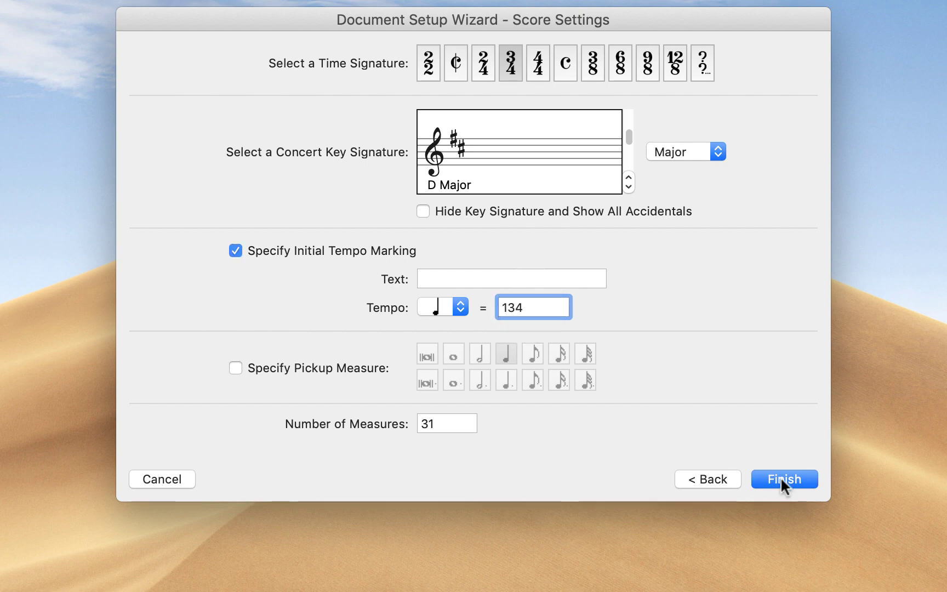
{"action": "left_click", "coordinate": [782, 479]}
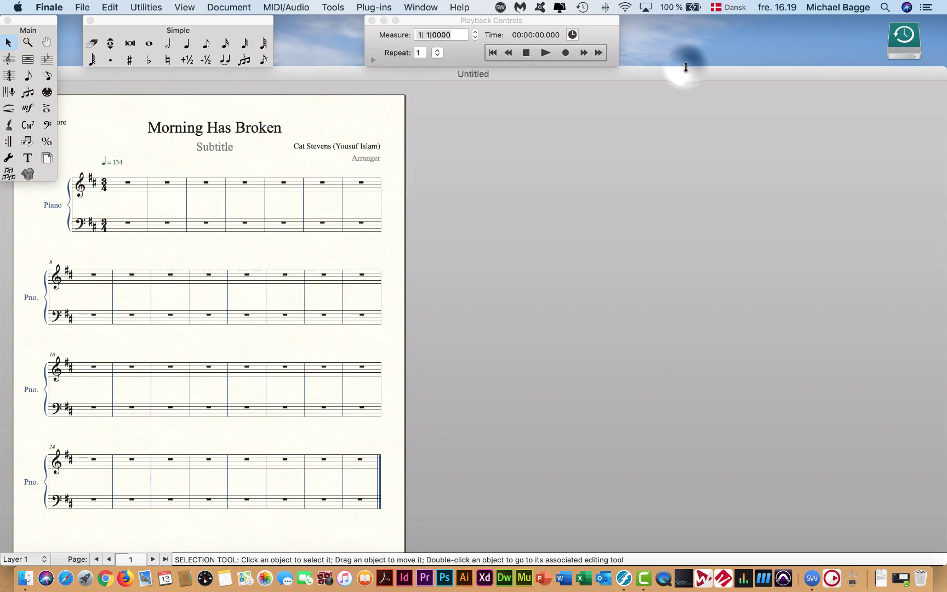
- Enter eighth notes on beats one and two of treble measure 1: an A–F sharp chord, D, A, D
{"action": "left_click_drag", "start_coordinate": [683, 70], "coordinate": [683, 16]}
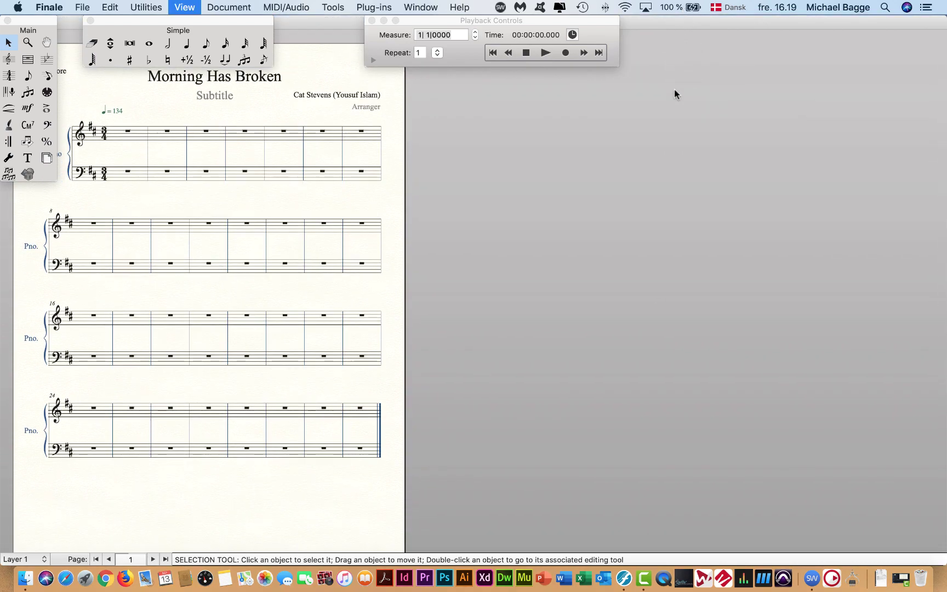
{"action": "key", "text": "super+equal"}
{"action": "key", "text": "super+equal"}
{"action": "key", "text": "super+equal"}
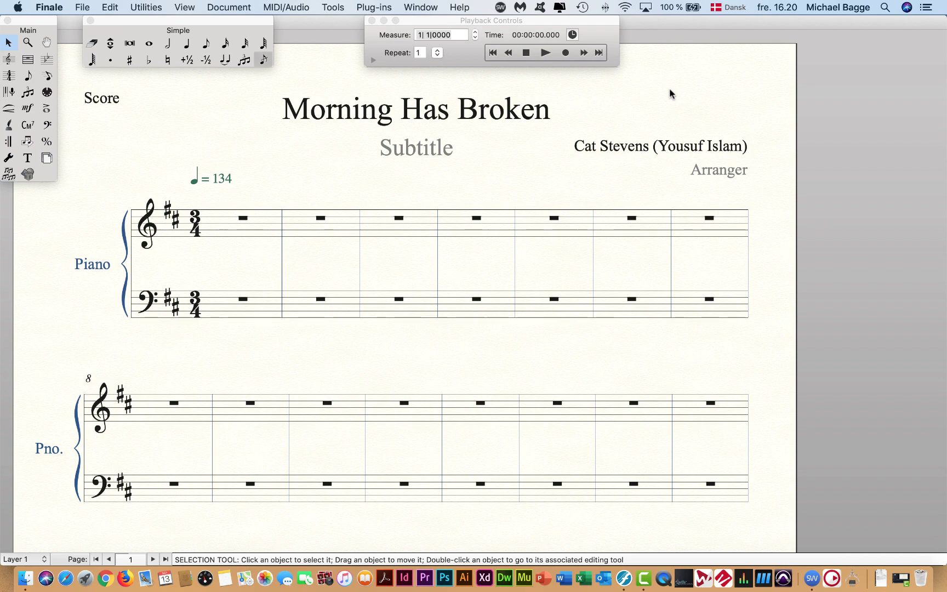
{"action": "left_click", "coordinate": [205, 44]}
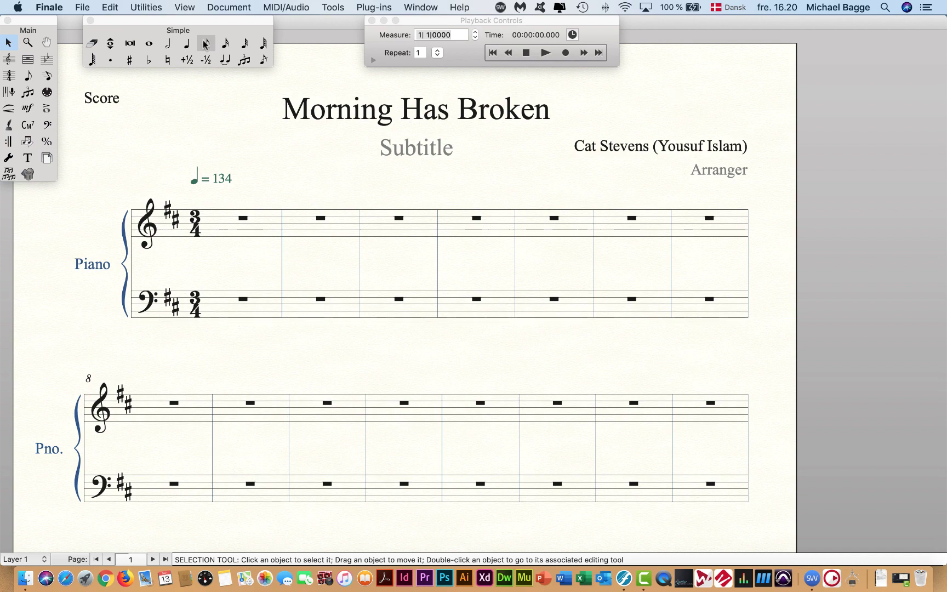
{"action": "left_click", "coordinate": [205, 44]}
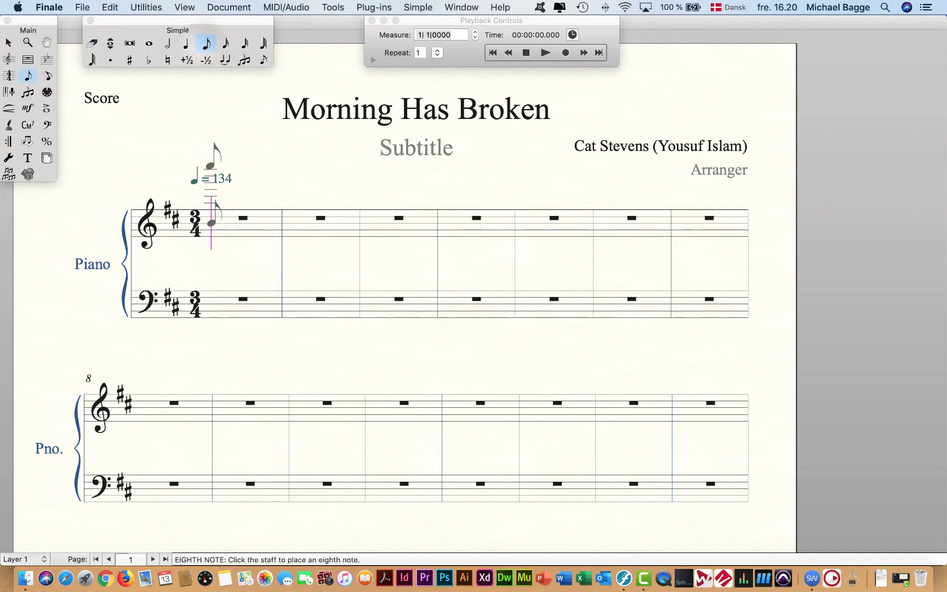
{"action": "left_click", "coordinate": [210, 248]}
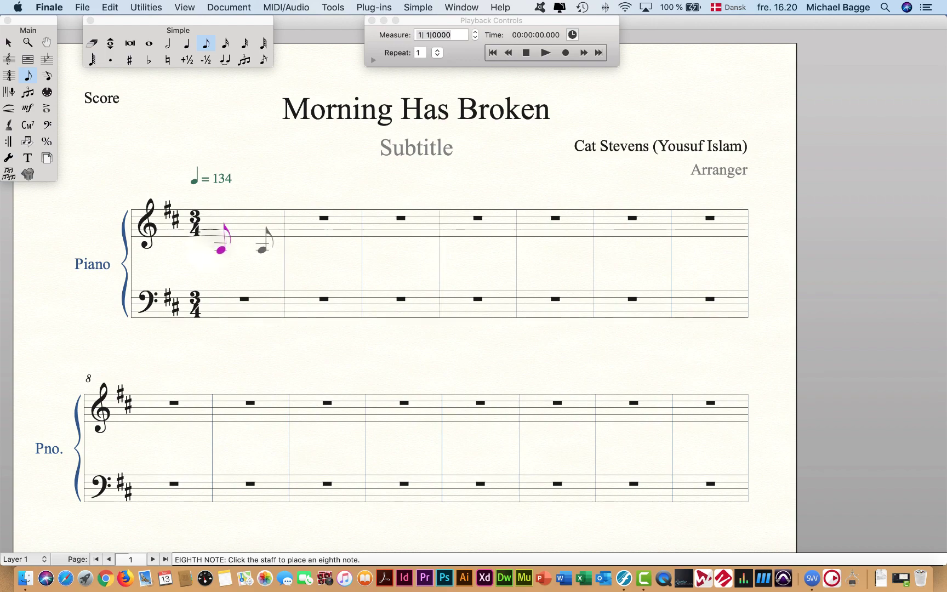
{"action": "left_click", "coordinate": [220, 232]}
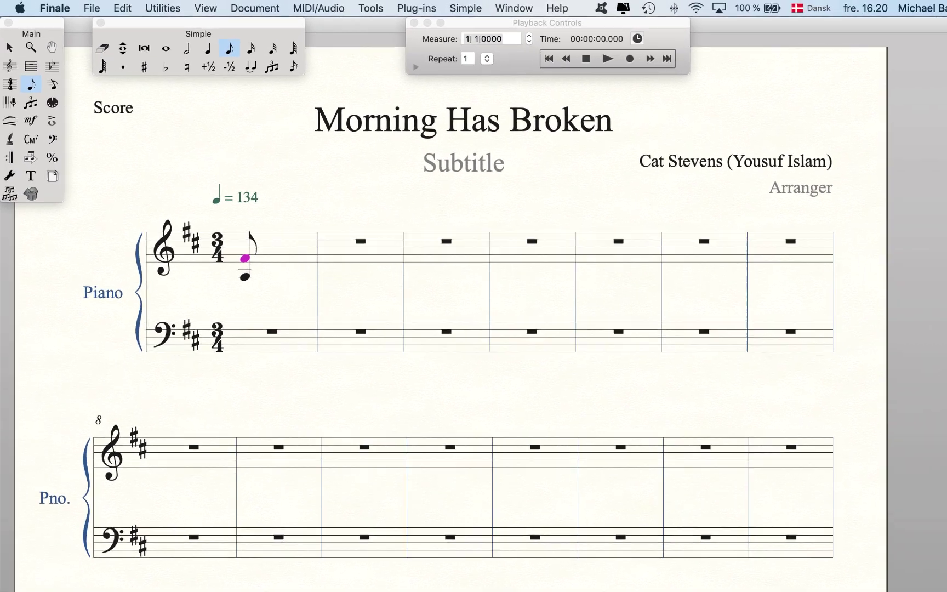
{"action": "left_click", "coordinate": [236, 238]}
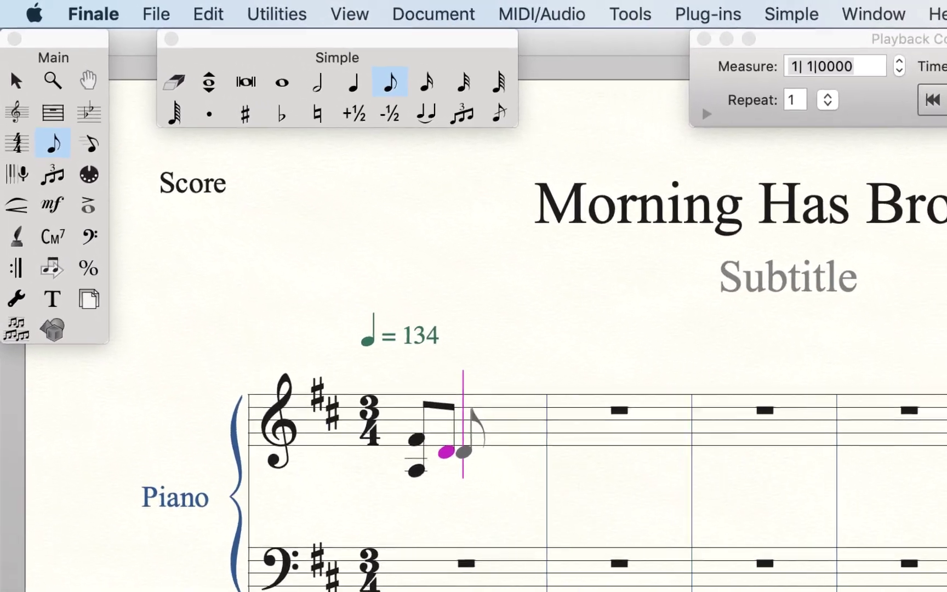
{"action": "left_click", "coordinate": [357, 353]}
{"action": "left_click", "coordinate": [379, 339]}
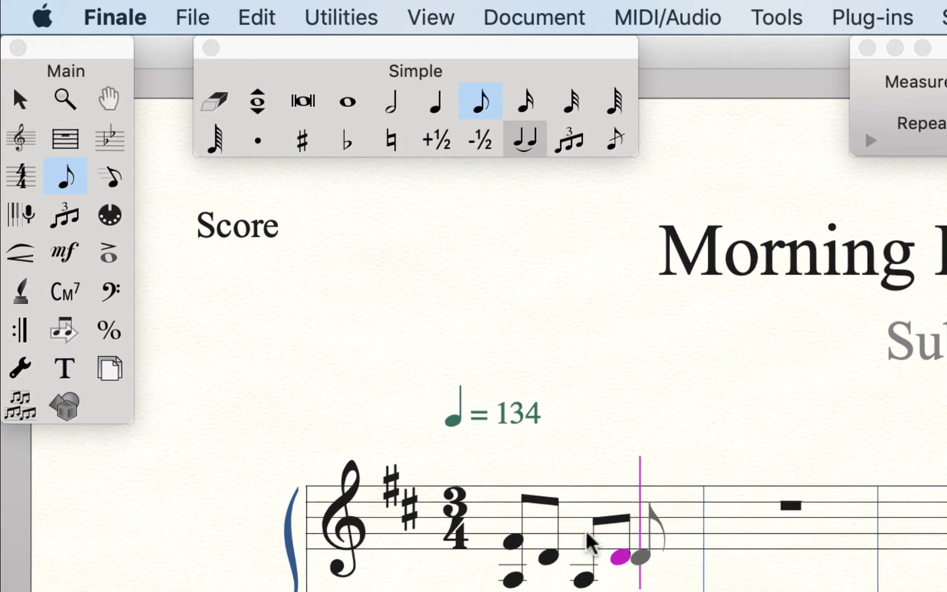
- Fill beat three of treble measure 1 with sixteenth notes: an A–F sharp chord, D, A, D
{"action": "left_click", "coordinate": [496, 97]}
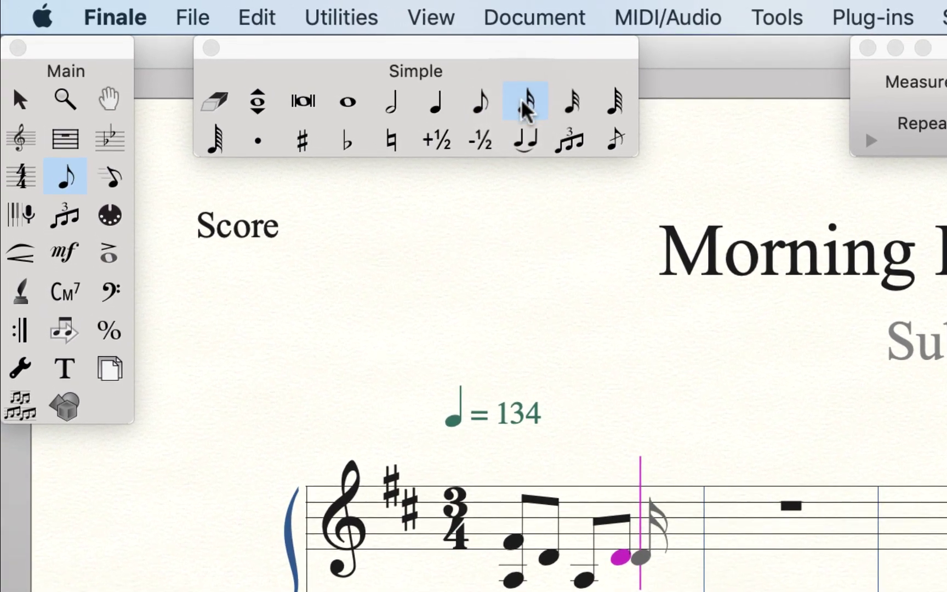
{"action": "key", "text": "b"}
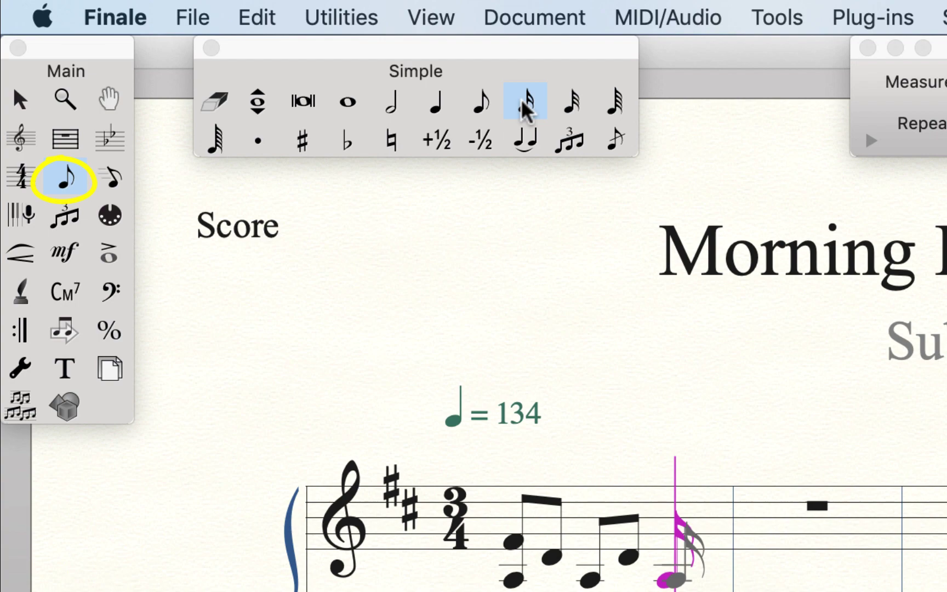
{"action": "key", "text": "Up"}
{"action": "key", "text": "Up"}
{"action": "key", "text": "Up"}
{"action": "key", "text": "Up"}
{"action": "key", "text": "Up"}
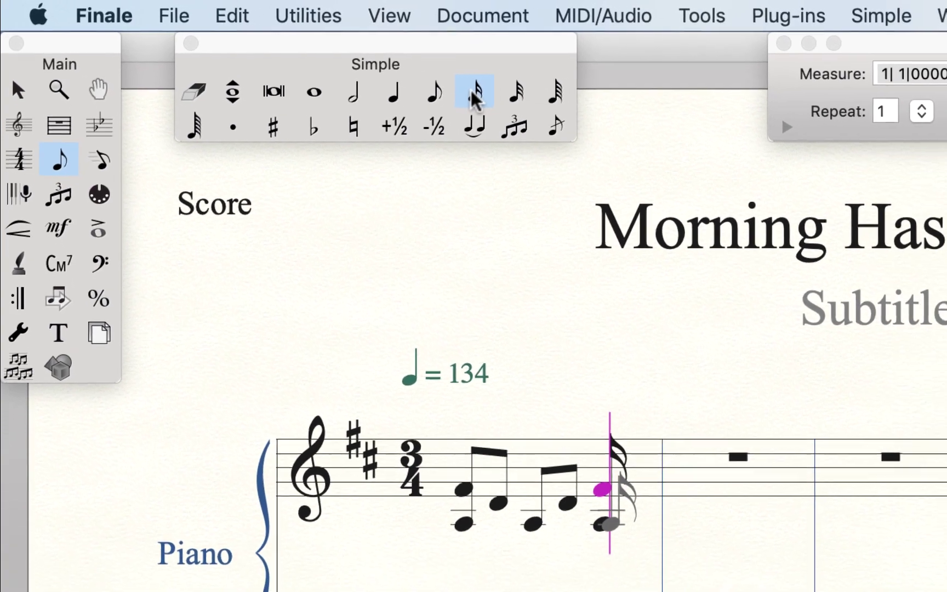
{"action": "key", "text": "d"}
{"action": "key", "text": "a"}
{"action": "key", "text": "d"}
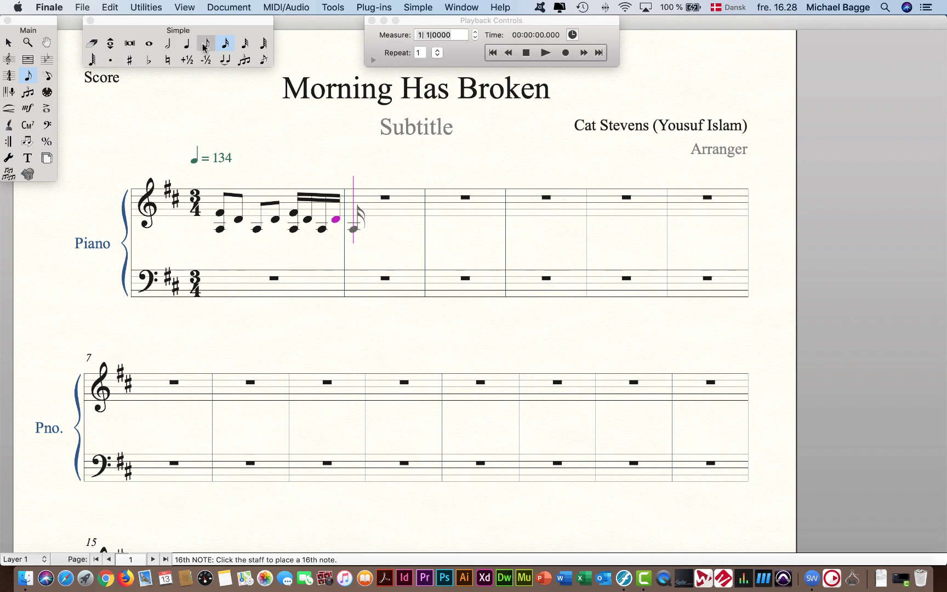
- Enter eighth notes on beats one and two of treble measure 2: a B–G chord, D, B, D
{"action": "left_click", "coordinate": [205, 44]}
{"action": "key", "text": "b"}
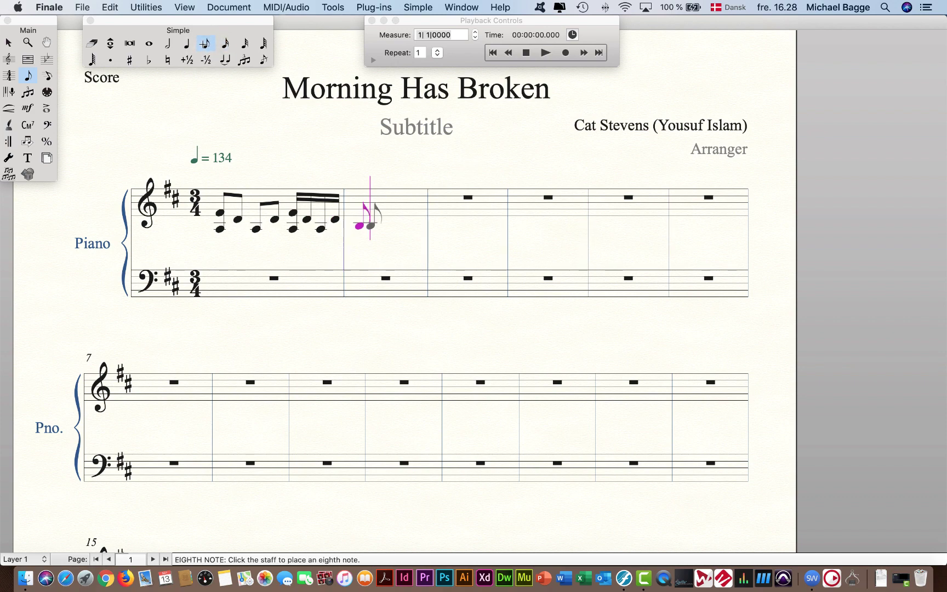
{"action": "key", "text": "shift+g"}
{"action": "key", "text": "d"}
{"action": "key", "text": "b"}
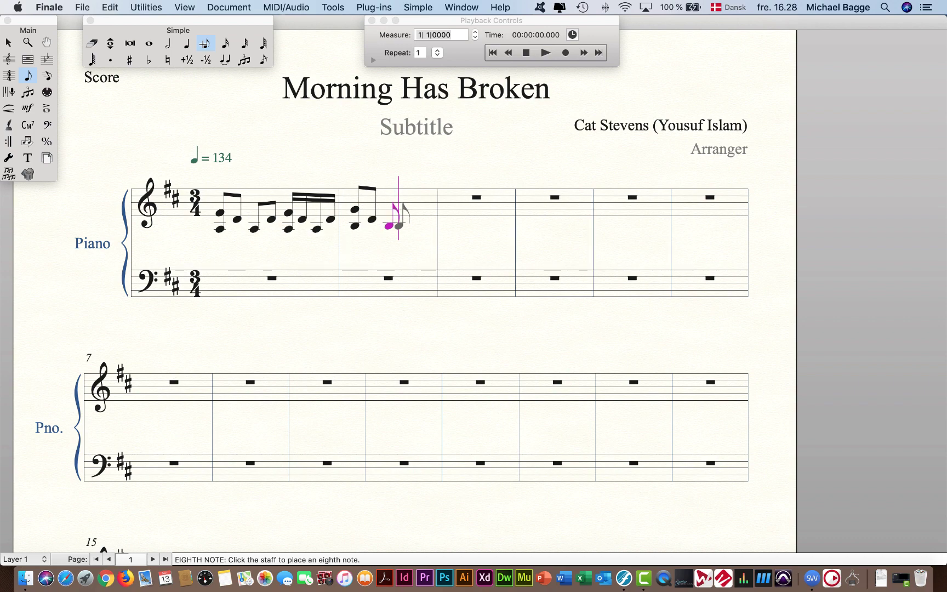
{"action": "key", "text": "d"}
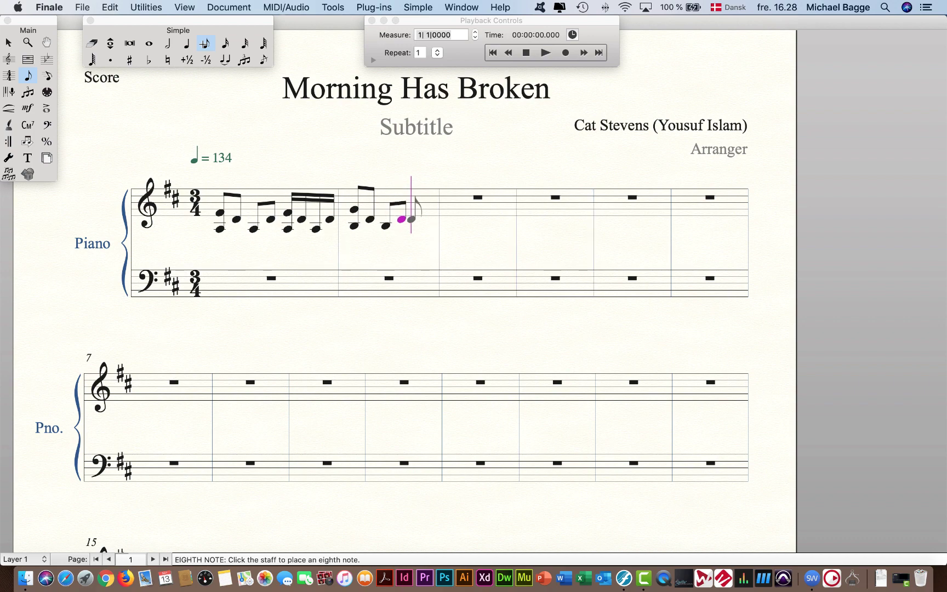
- Complete treble measure 2 with an eighth-note B–G chord and a final eighth-note F sharp above middle C
{"action": "key", "text": "b"}
{"action": "key", "text": "shift+g"}
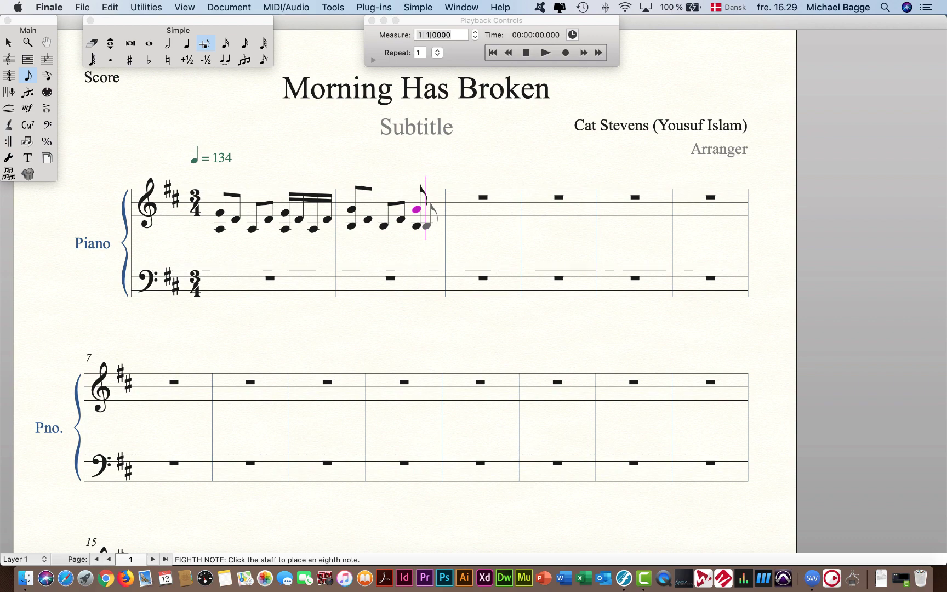
{"action": "key", "text": "g"}
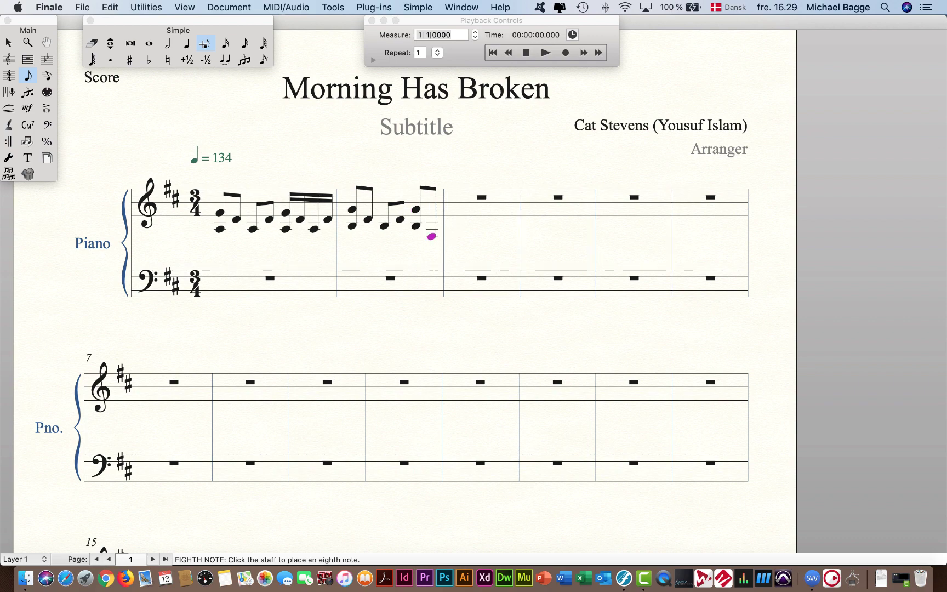
{"action": "key", "text": "Up"}
{"action": "key", "text": "Up"}
{"action": "key", "text": "Up"}
{"action": "key", "text": "Up"}
{"action": "key", "text": "Up"}
{"action": "key", "text": "Up"}
{"action": "key", "text": "Up"}
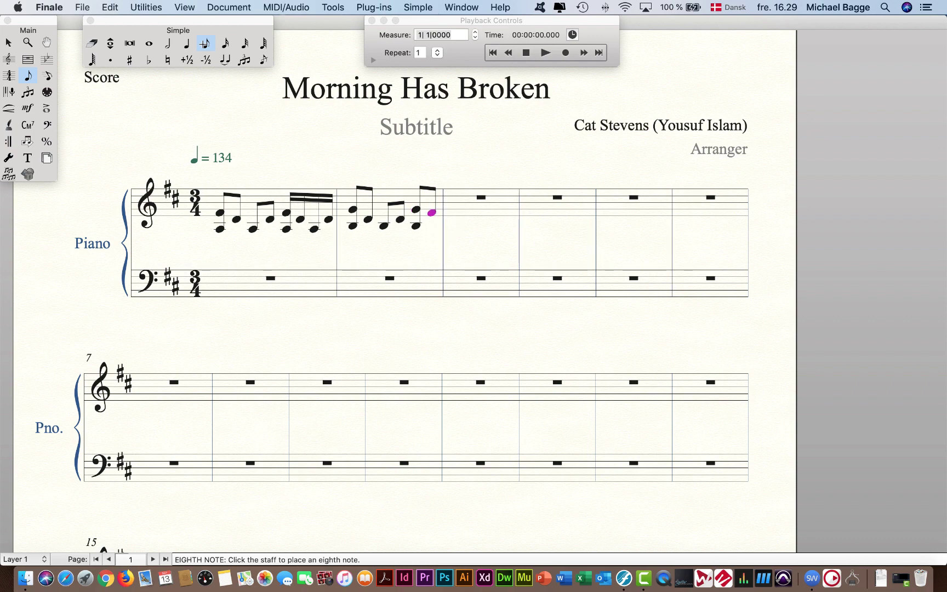
- Enter eighth notes on beats one and two of treble measure 3: an A–C sharp–E chord, A, C sharp, E
{"action": "key", "text": "d"}
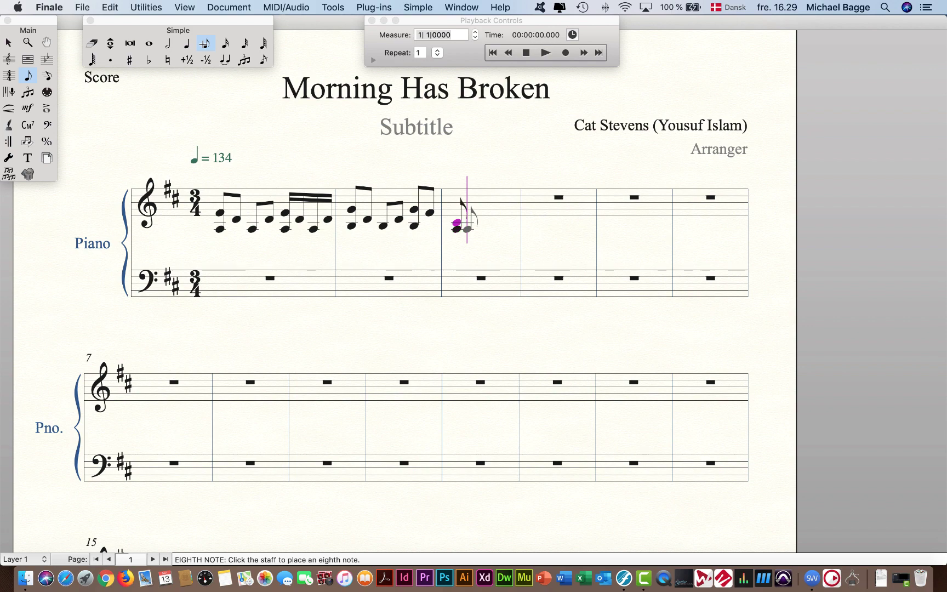
{"action": "key", "text": "d"}
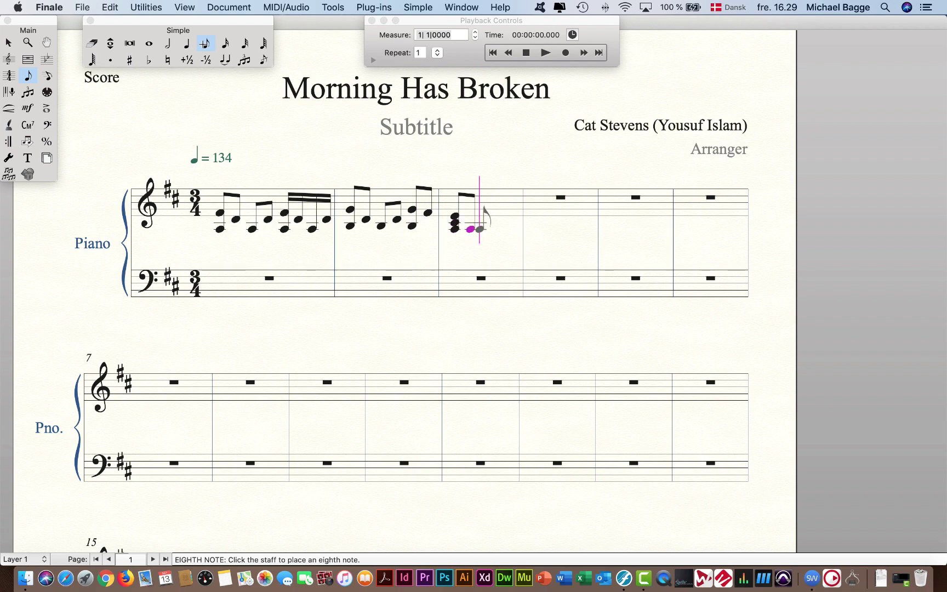
{"action": "key", "text": "e"}
{"action": "key", "text": "f"}
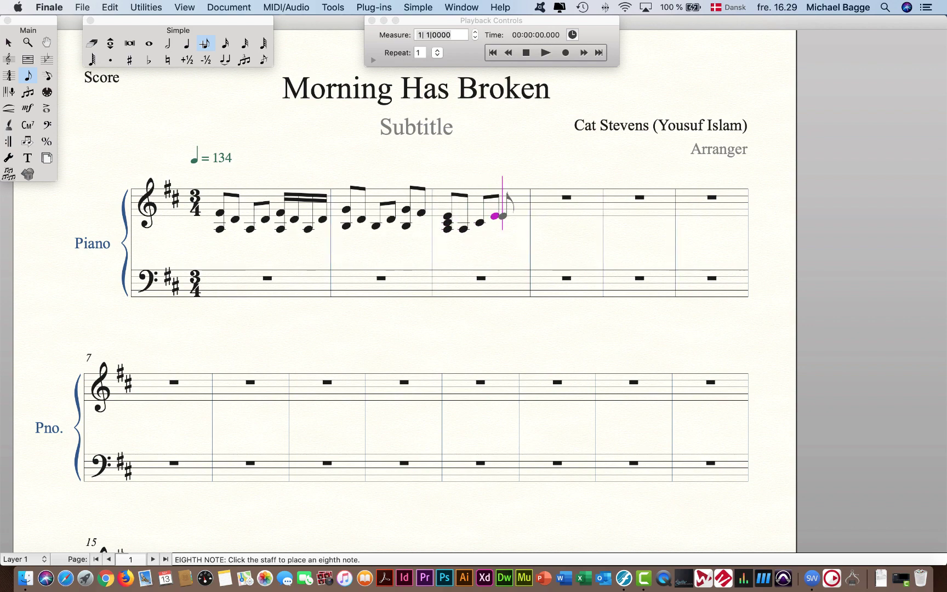
- Fill beat three of treble measure 3 with sixteenth notes: A above middle C, E, C sharp, low A
{"action": "key", "text": "3"}
{"action": "key", "text": "e"}
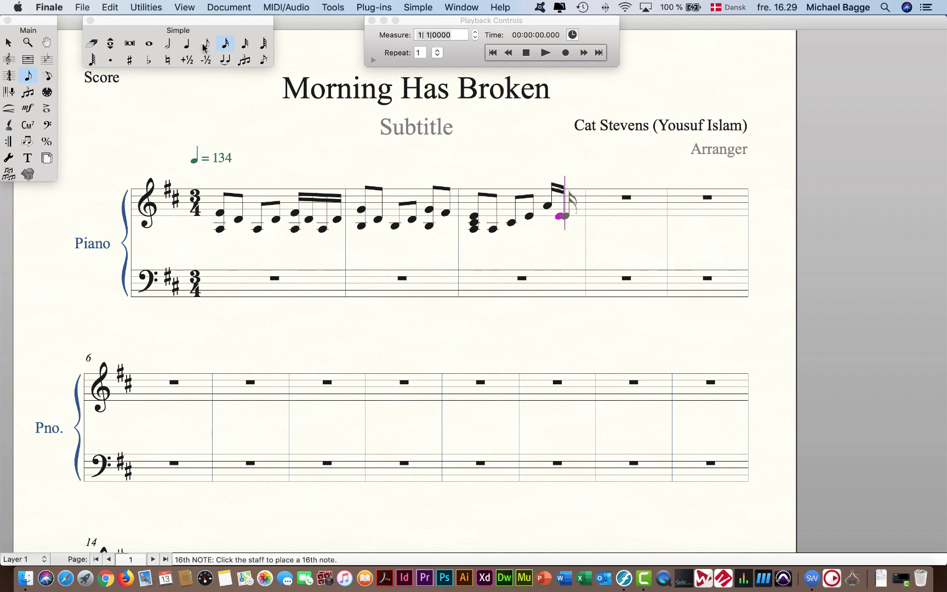
{"action": "key", "text": "d"}
{"action": "key", "text": "c"}
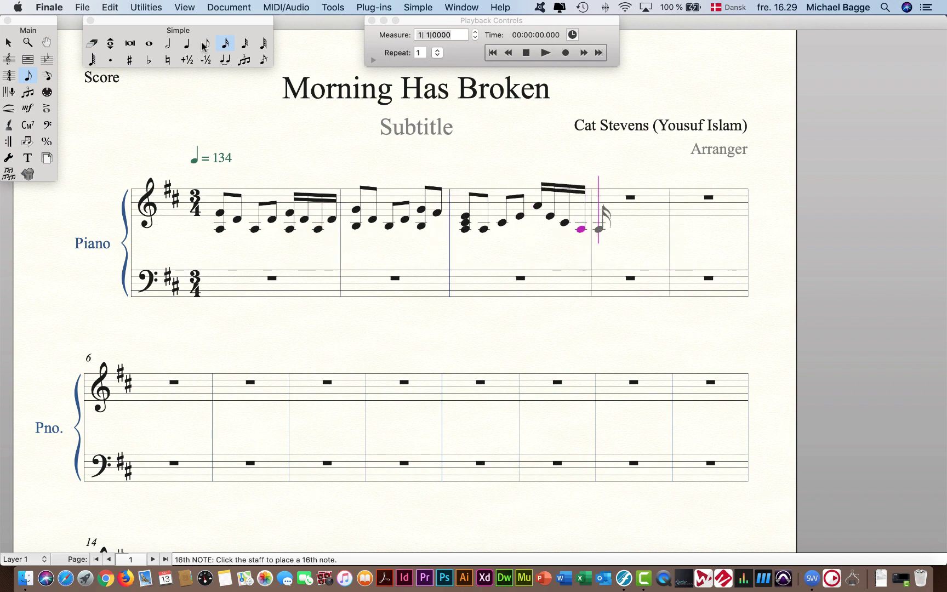
- Enter eighth notes on beats one and two of treble measure 4: A sharp, F sharp, A sharp, C sharp
{"action": "left_click", "coordinate": [205, 43]}
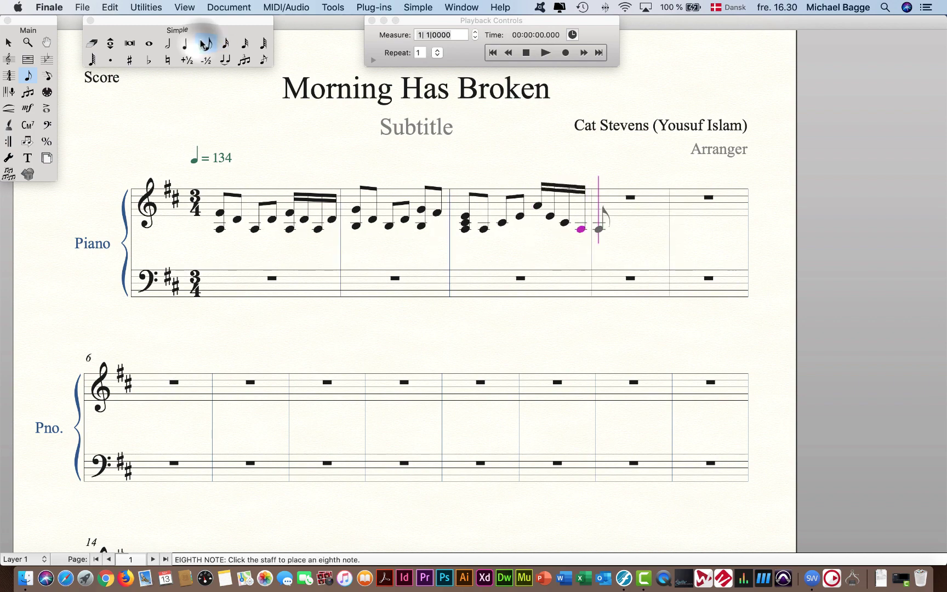
{"action": "key", "text": "c"}
{"action": "left_click", "coordinate": [130, 62]}
{"action": "key", "text": "a"}
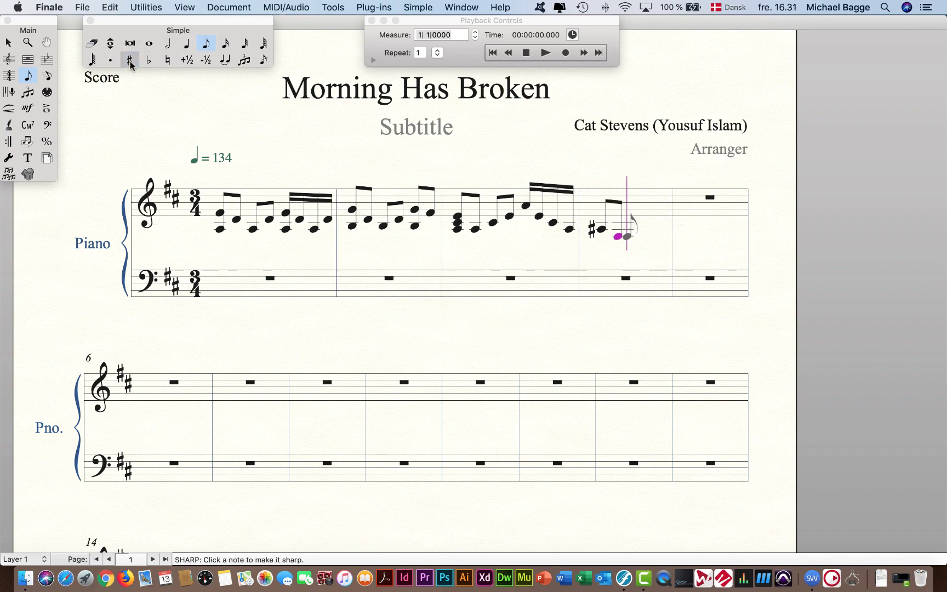
{"action": "key", "text": "c"}
{"action": "key", "text": "d"}
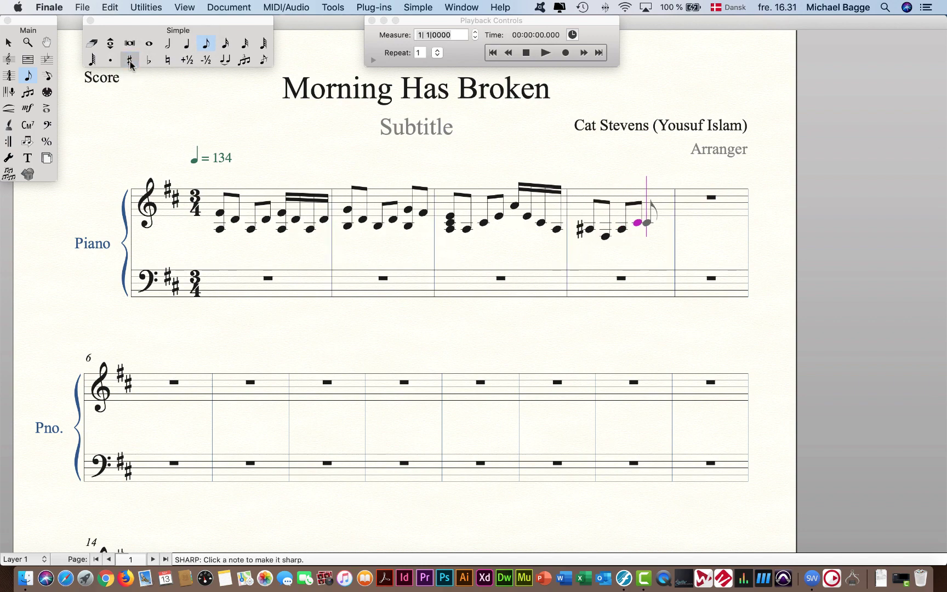
- Complete beat three of treble measure 4 with the eighth notes E and D above middle C
{"action": "key", "text": "a"}
{"action": "key", "text": "Down"}
{"action": "key", "text": "Down"}
{"action": "key", "text": "Down"}
{"action": "key", "text": "Down"}
{"action": "key", "text": "Down"}
{"action": "key", "text": "Down"}
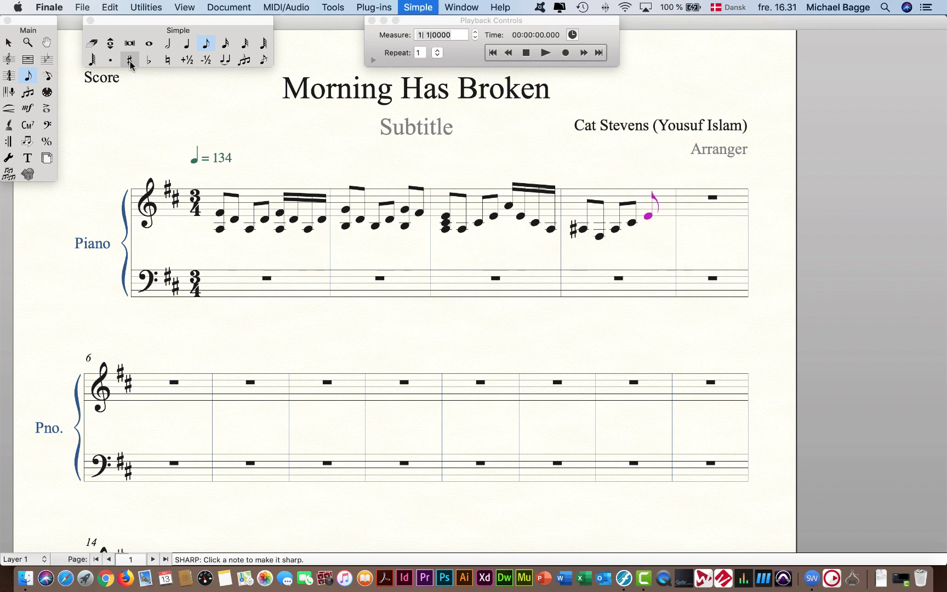
{"action": "key", "text": "Down"}
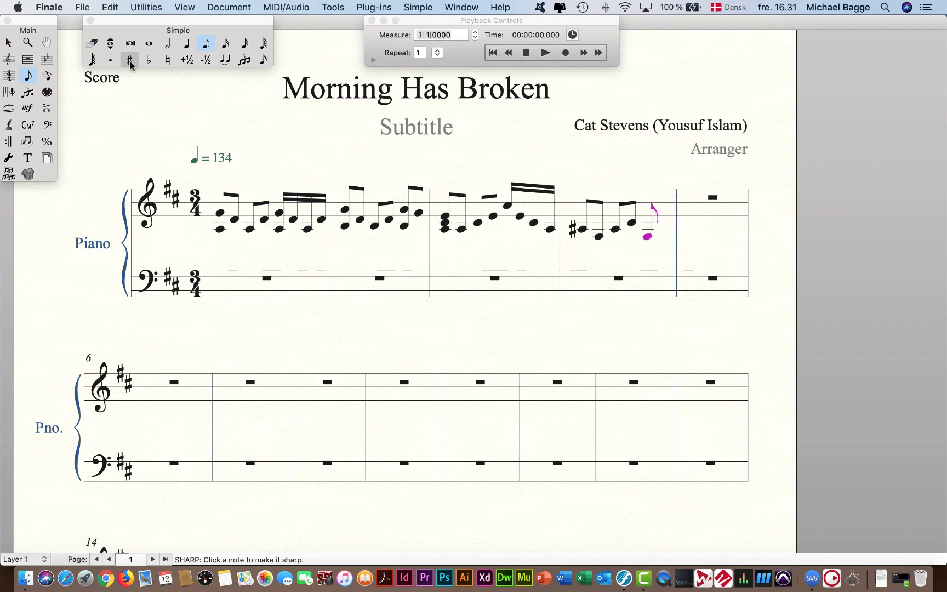
{"action": "key", "text": "shift+f"}
{"action": "key", "text": "e"}
{"action": "key", "text": "d"}
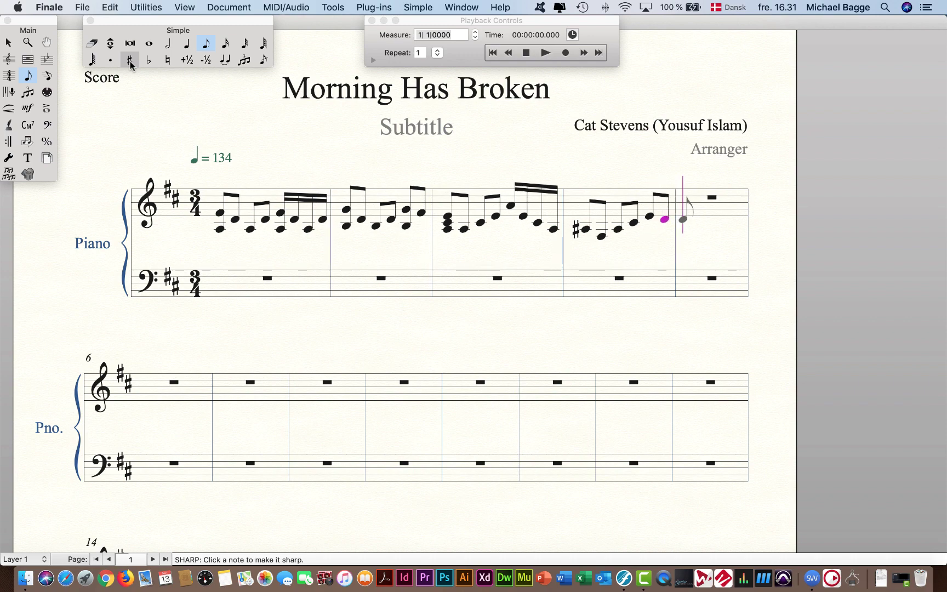
{"action": "key", "text": "f"}
{"action": "key", "text": "d"}
{"action": "key", "text": "f"}
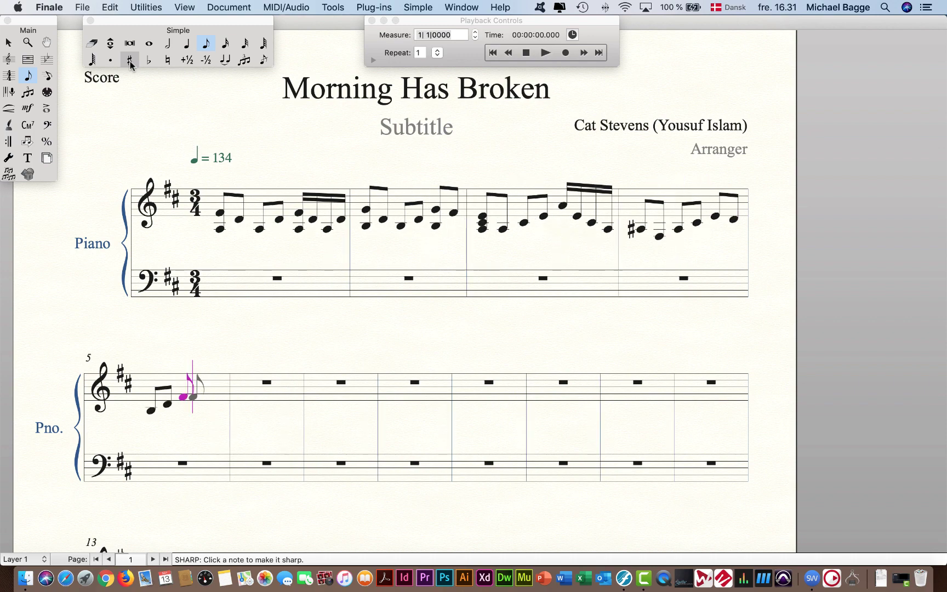
{"action": "key", "text": "BackSpace"}
{"action": "key", "text": "BackSpace"}
- Enter eighth notes on beats one and two of treble measure 5: D, B, D, F sharp
{"action": "key", "text": "e"}
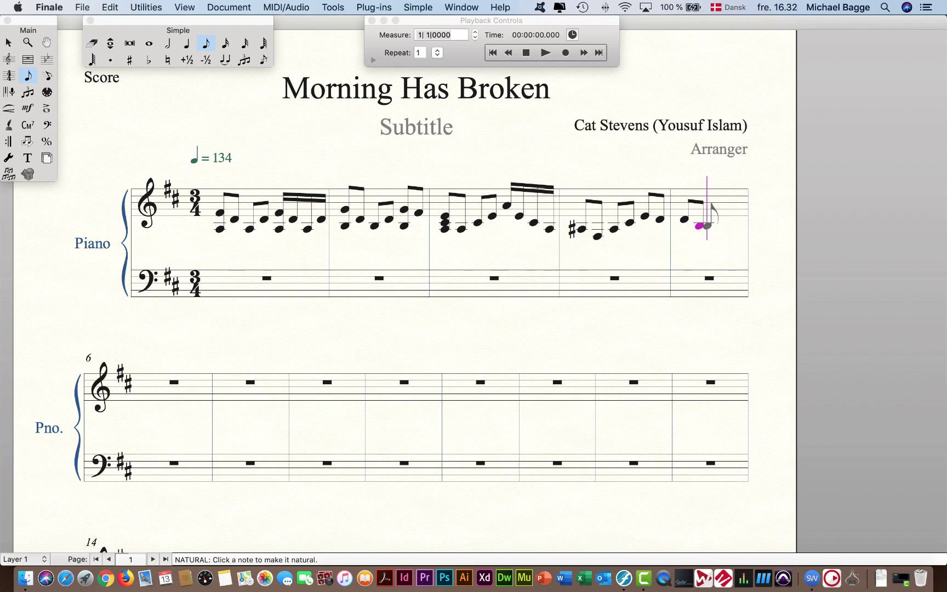
{"action": "key", "text": "d"}
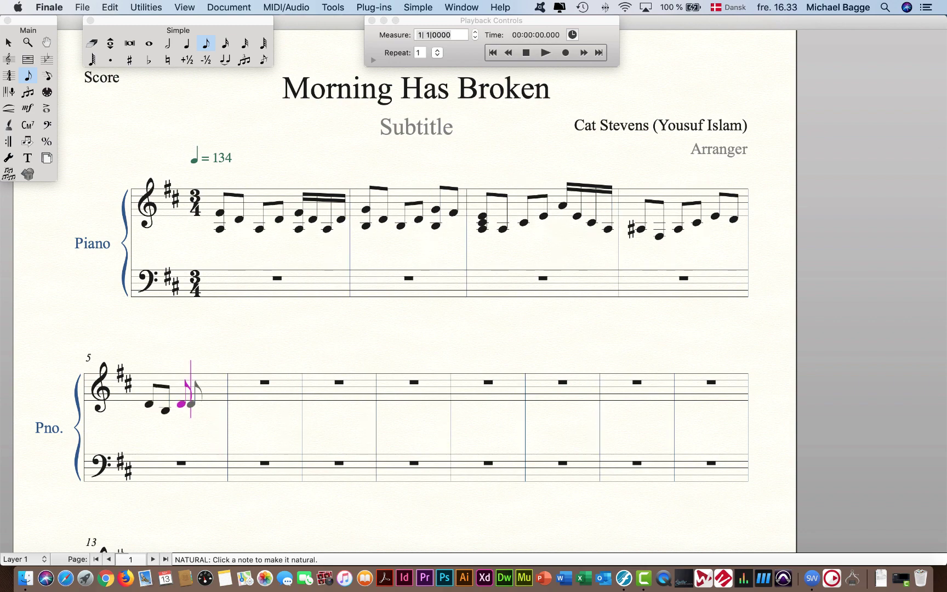
{"action": "key", "text": "f"}
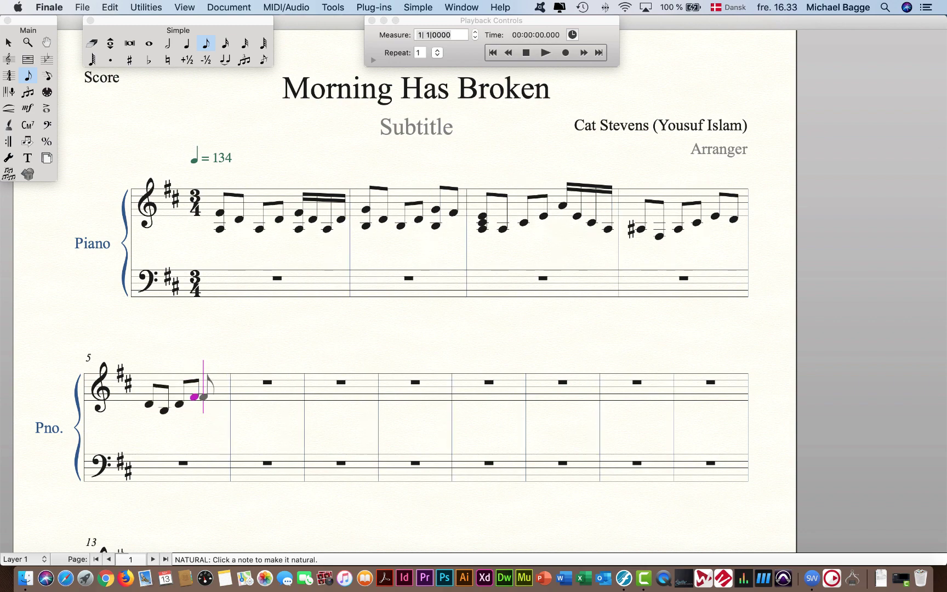
- Fill beat three of treble measure 5 with sixteenth notes: B above middle C, F sharp, D, low B
{"action": "left_click", "coordinate": [223, 44]}
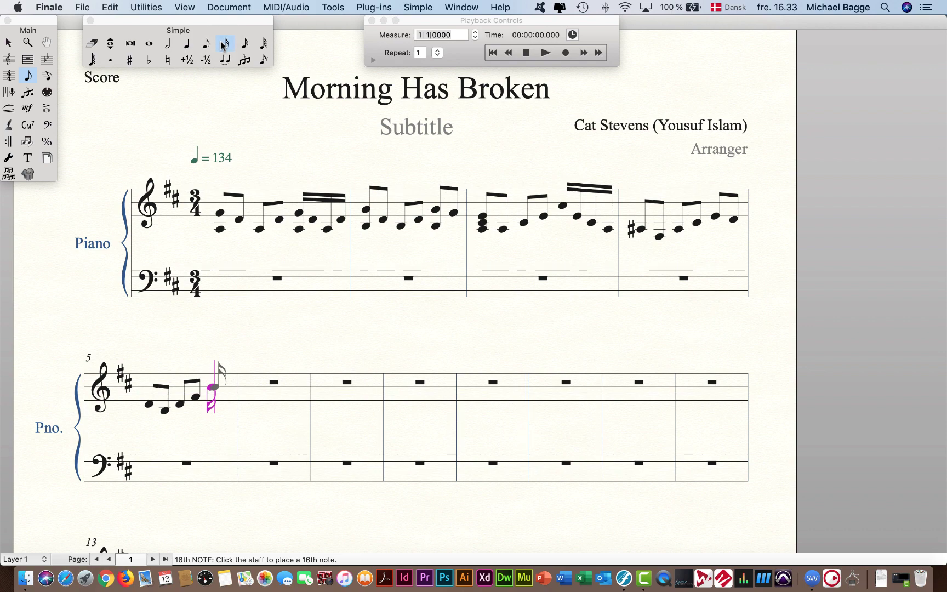
{"action": "key", "text": "f"}
{"action": "key", "text": "d"}
{"action": "key", "text": "b"}
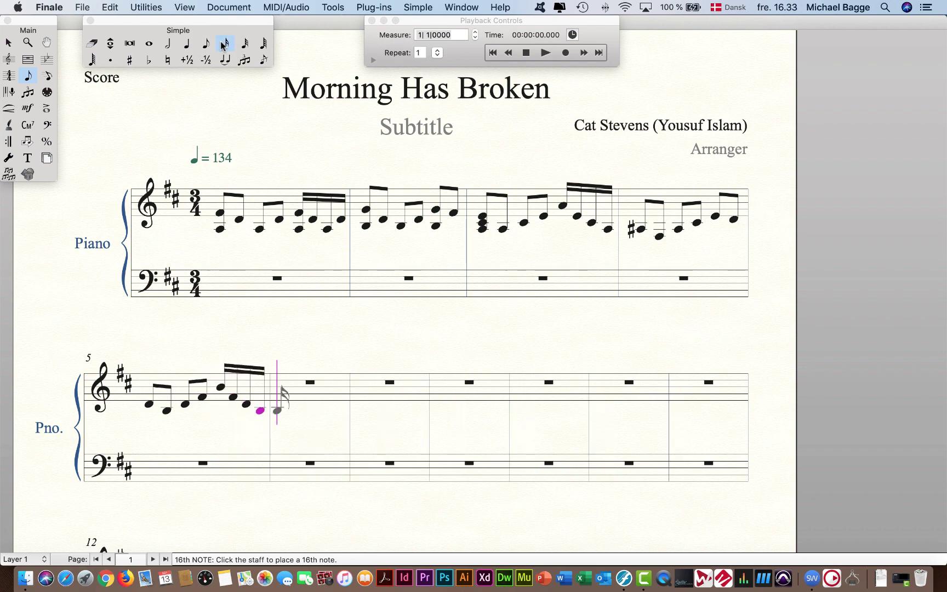
- Enter eighth notes on beats one and two of treble measure 6: a D–F natural chord, low G, D, low G
{"action": "key", "text": "4"}
{"action": "key", "text": "d"}
{"action": "left_click", "coordinate": [168, 60]}
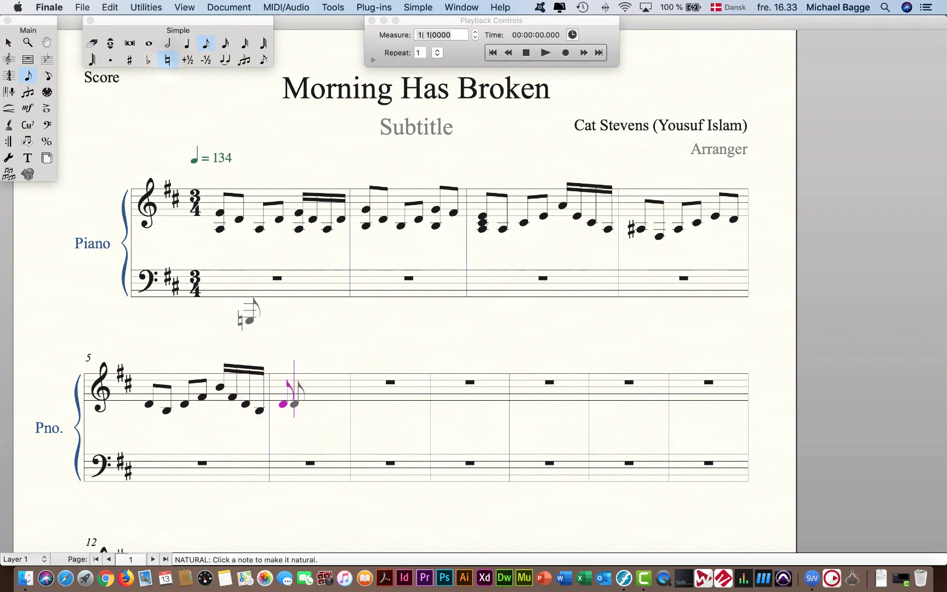
{"action": "left_click", "coordinate": [287, 396]}
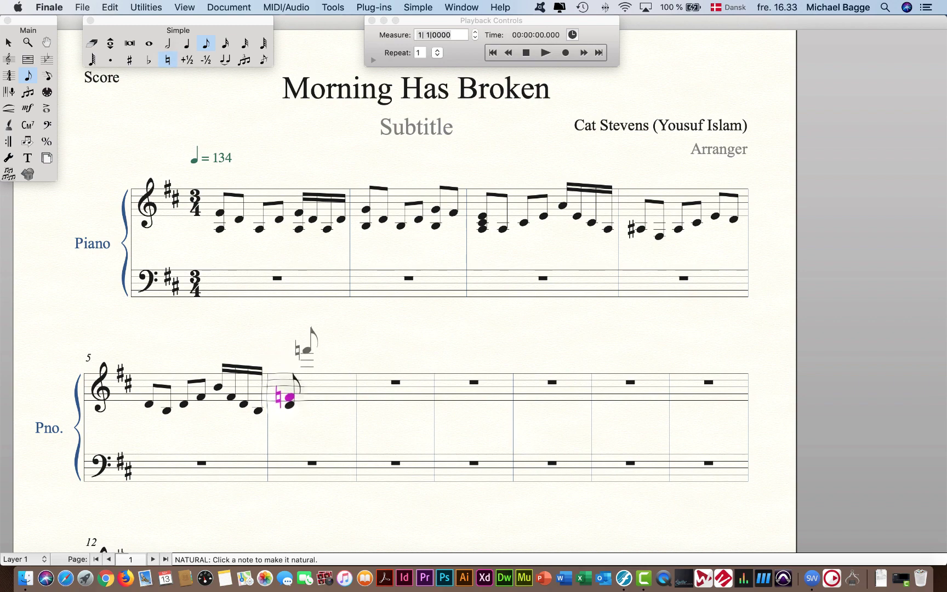
{"action": "key", "text": "g"}
{"action": "left_click", "coordinate": [167, 61]}
{"action": "key", "text": "d"}
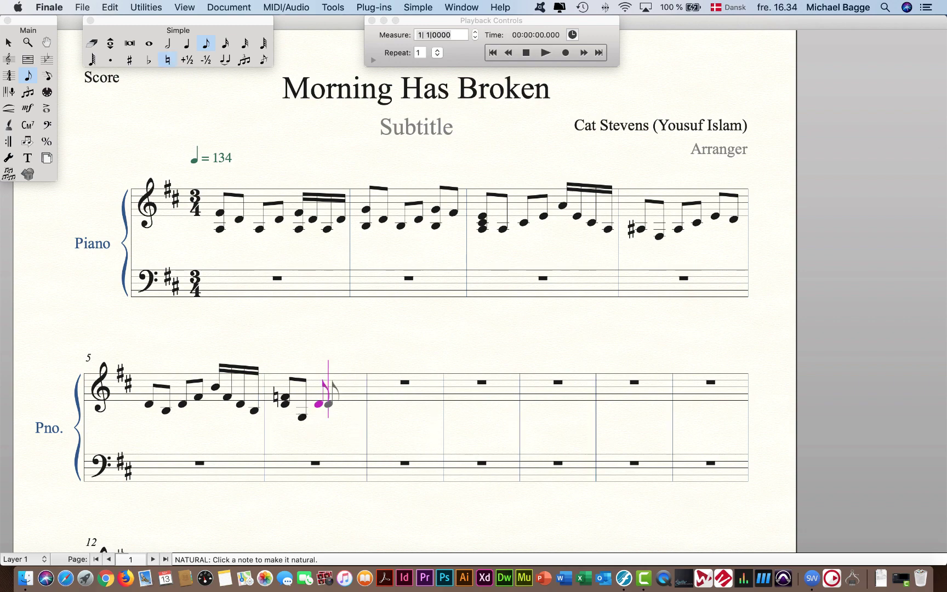
{"action": "key", "text": "g"}
{"action": "key", "text": "shift+Down"}
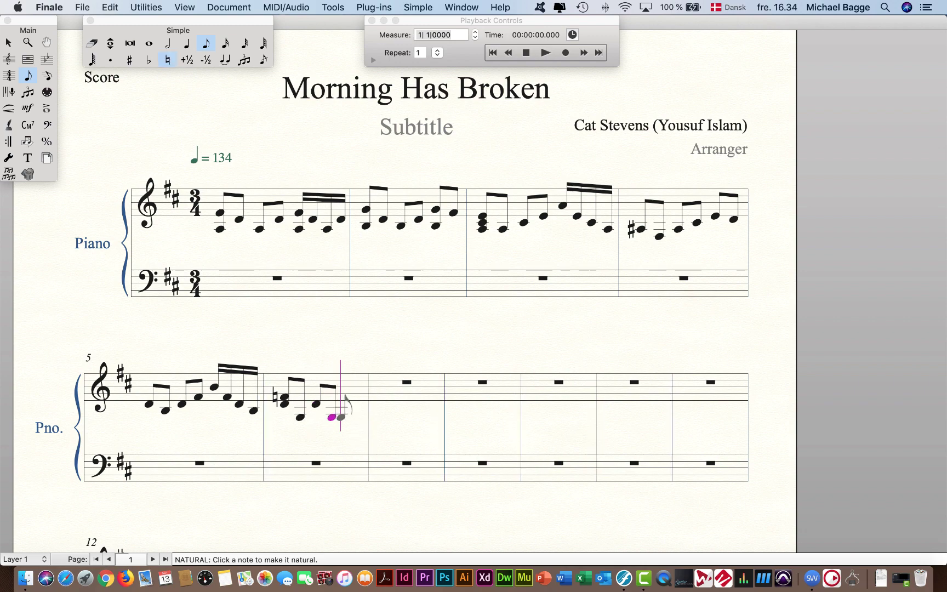
- Complete beat three of treble measure 6 with an eighth-note D–F natural chord and an eighth-note low G
{"action": "key", "text": "Up"}
{"action": "key", "text": "Up"}
{"action": "key", "text": "Up"}
{"action": "key", "text": "Up"}
{"action": "scroll", "coordinate": [290, 305], "scroll_direction": "down", "scroll_amount": 1}
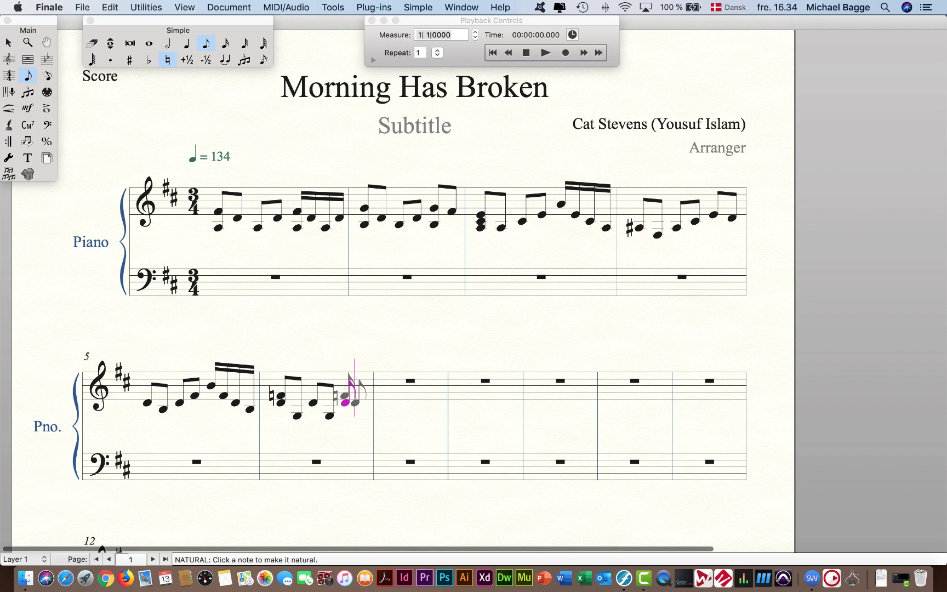
{"action": "left_click", "coordinate": [346, 395]}
{"action": "key", "text": "a"}
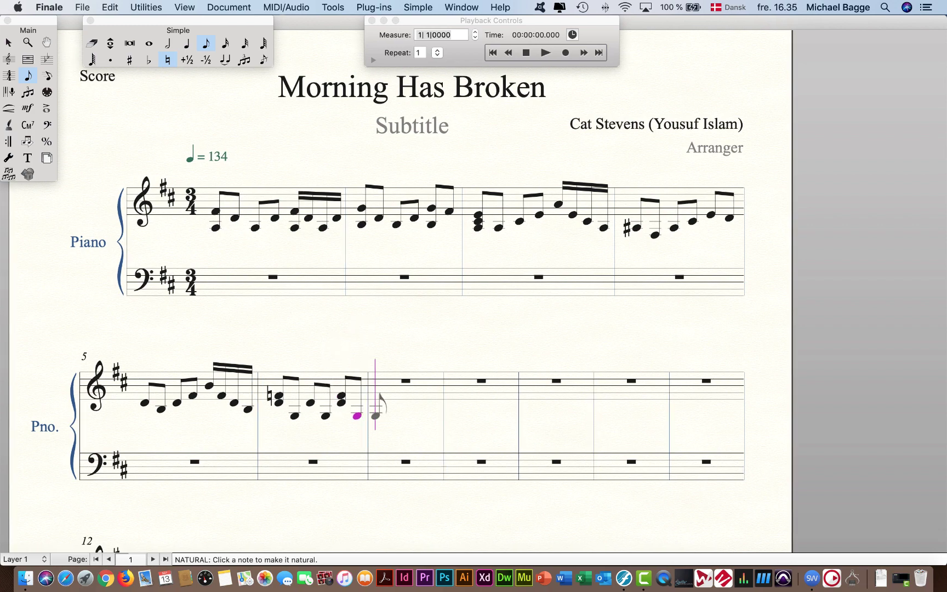
- Enter dotted-half-note octaves in the bass staff: D in measures 1 and 2, and A in measure 3
{"action": "left_click", "coordinate": [167, 44]}
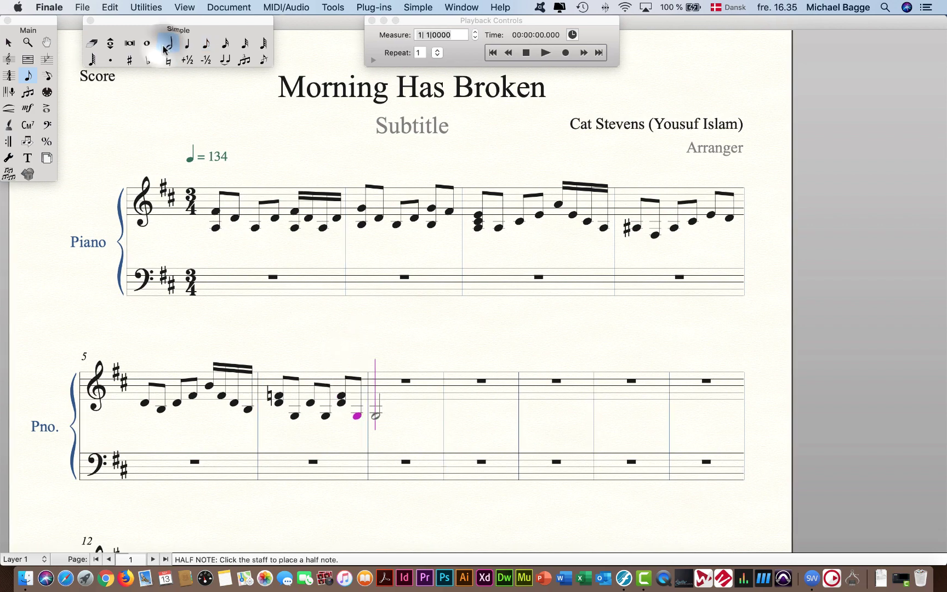
{"action": "left_click", "coordinate": [112, 60]}
{"action": "left_click", "coordinate": [215, 304]}
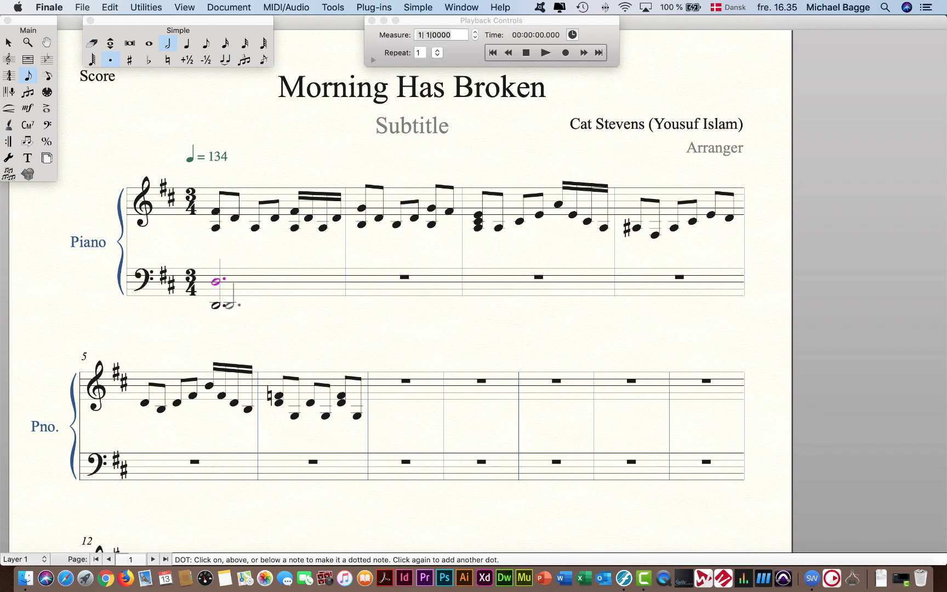
{"action": "left_click", "coordinate": [362, 304]}
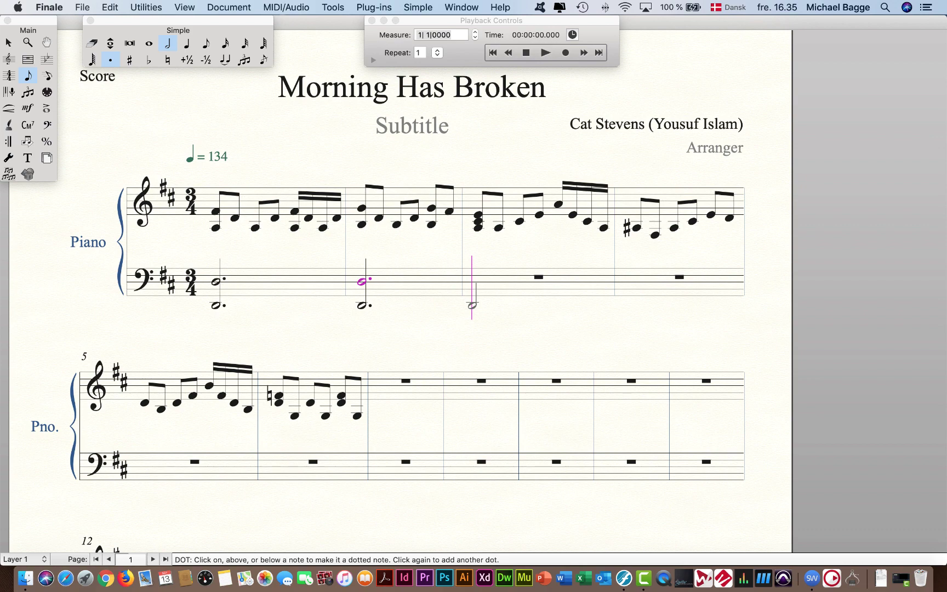
{"action": "left_click", "coordinate": [472, 315]}
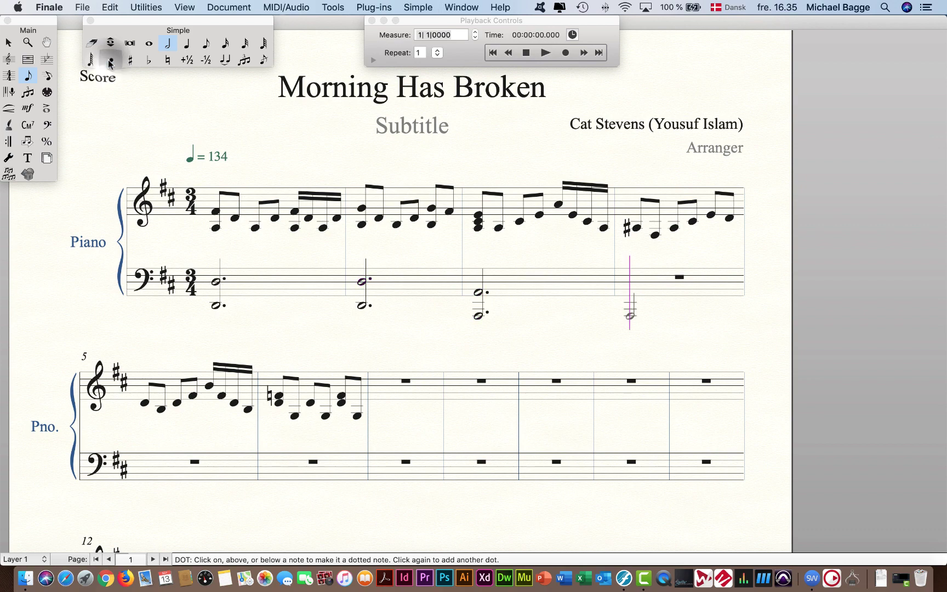
- Fill bass measure 4 with a half-note F sharp octave followed by a quarter-note F sharp octave
{"action": "key", "text": "f"}
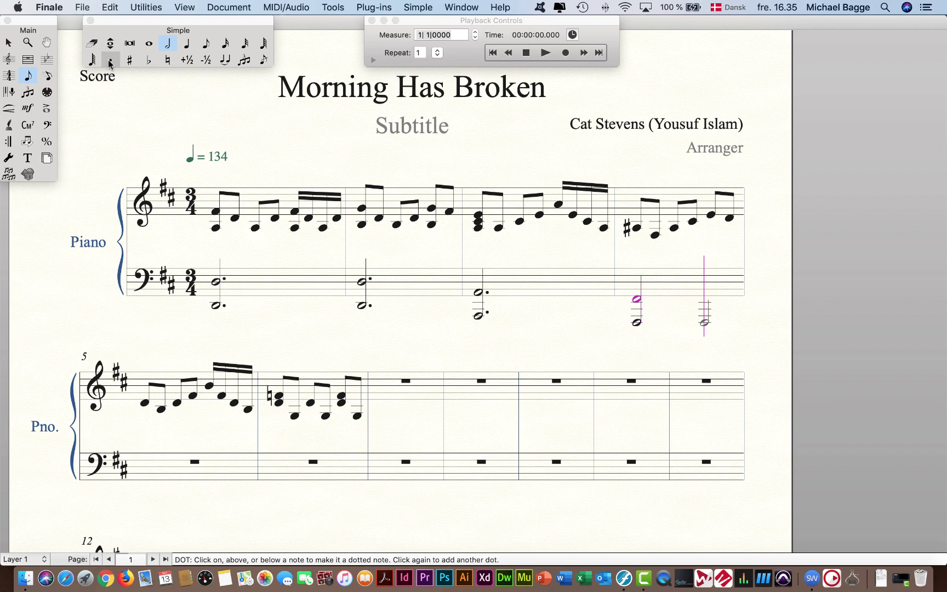
{"action": "key", "text": "5"}
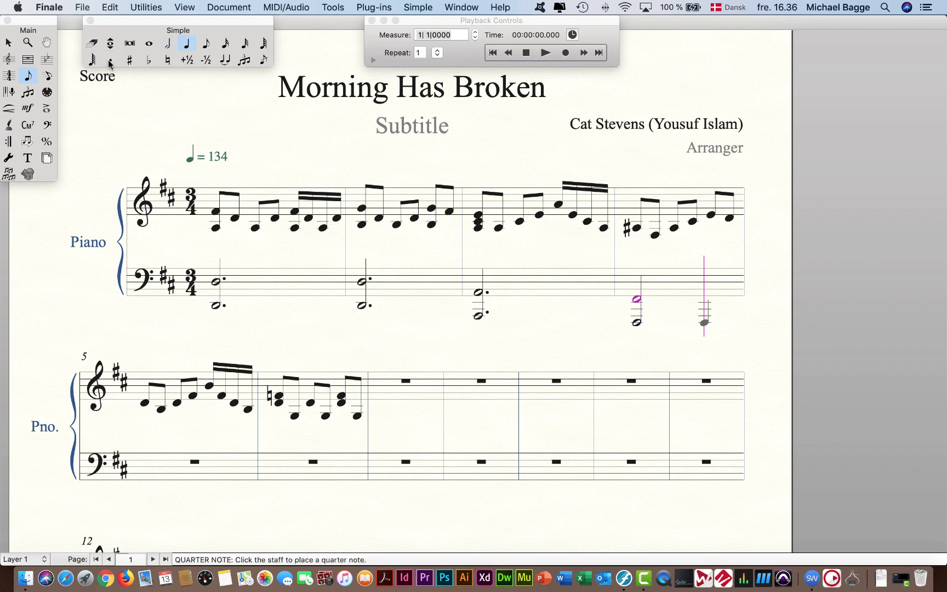
{"action": "key", "text": "f"}
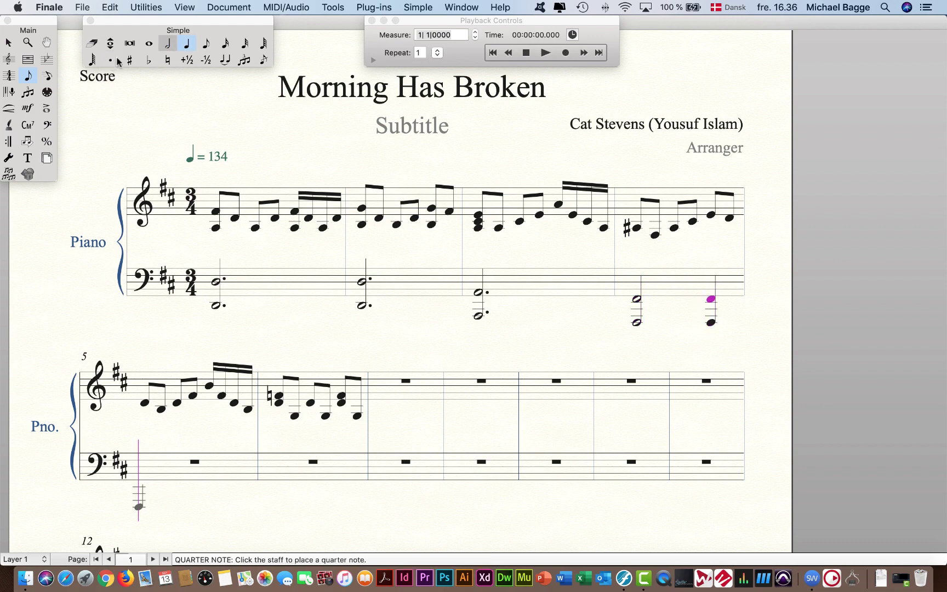
- Enter B octaves in the bass staff: a dotted half note in measure 5, then a half note and a quarter note in measure 6
{"action": "left_click", "coordinate": [167, 43]}
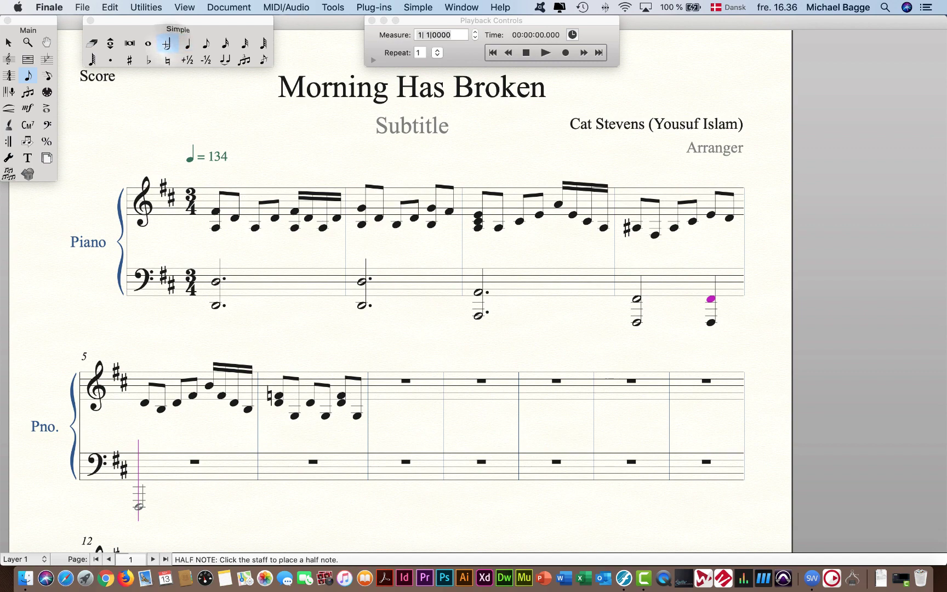
{"action": "left_click", "coordinate": [111, 61]}
{"action": "key", "text": "b"}
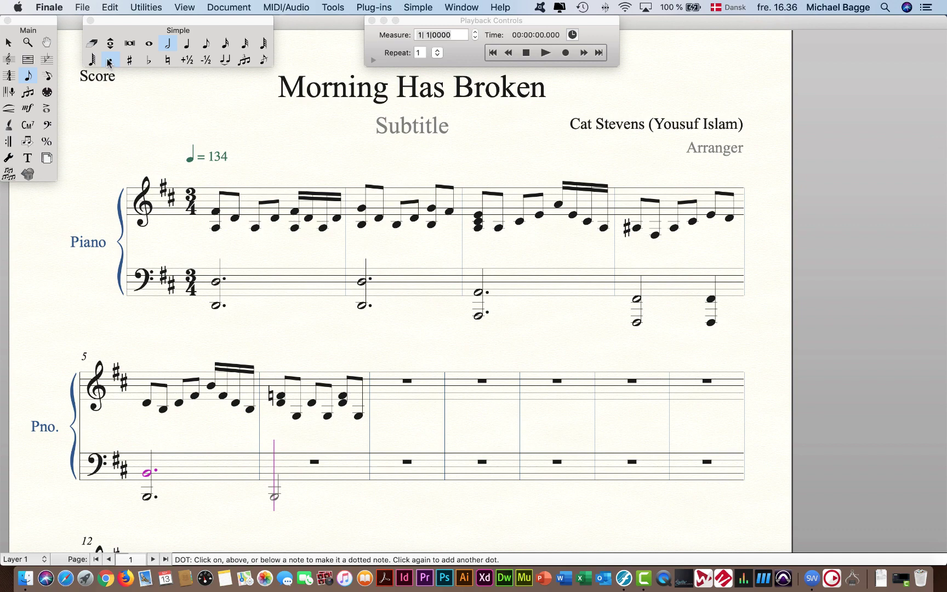
{"action": "key", "text": "b"}
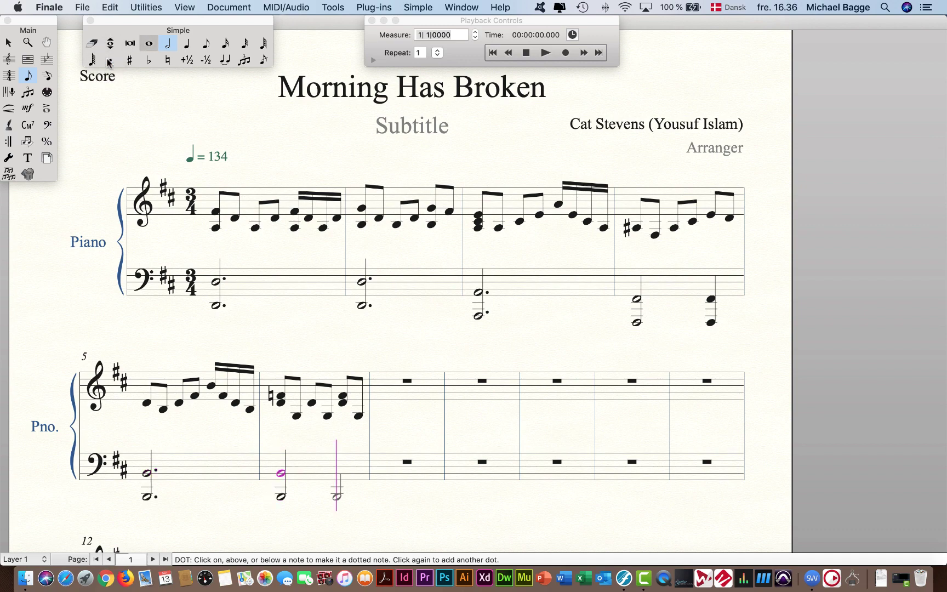
{"action": "left_click", "coordinate": [187, 45]}
{"action": "key", "text": "b"}
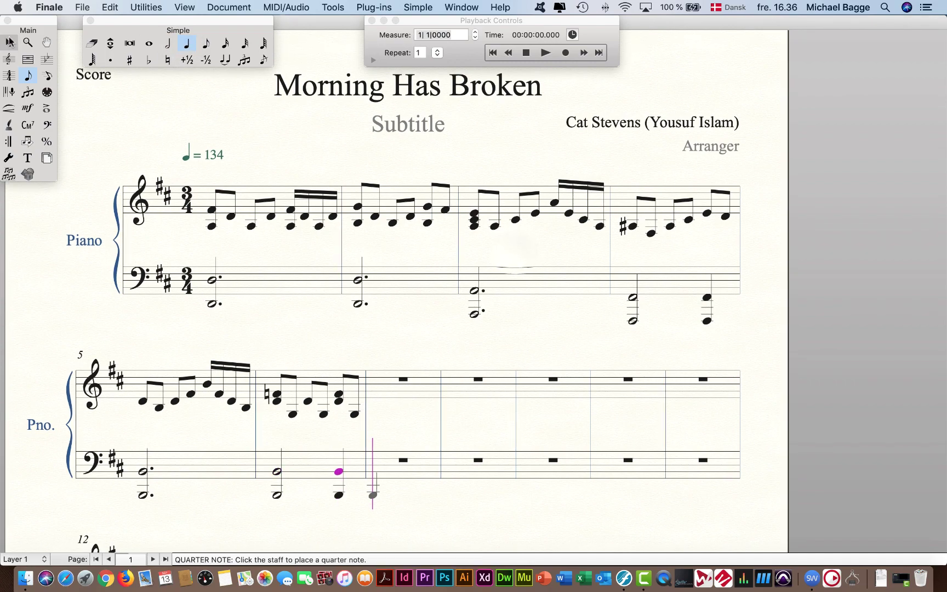
- Set a double barline at the end of measure 6
{"action": "left_click", "coordinate": [9, 42]}
{"action": "left_click", "coordinate": [335, 378]}
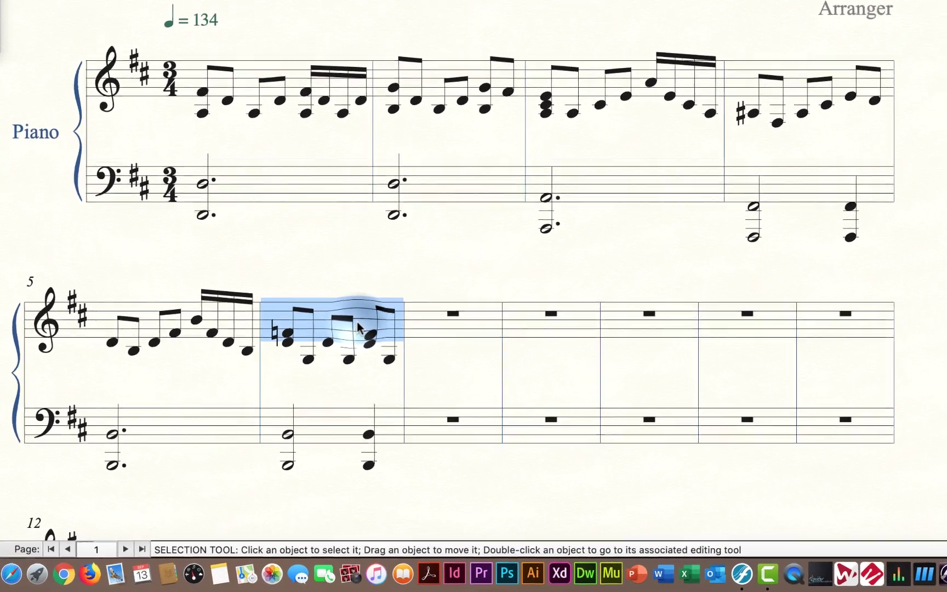
{"action": "right_click", "coordinate": [336, 377]}
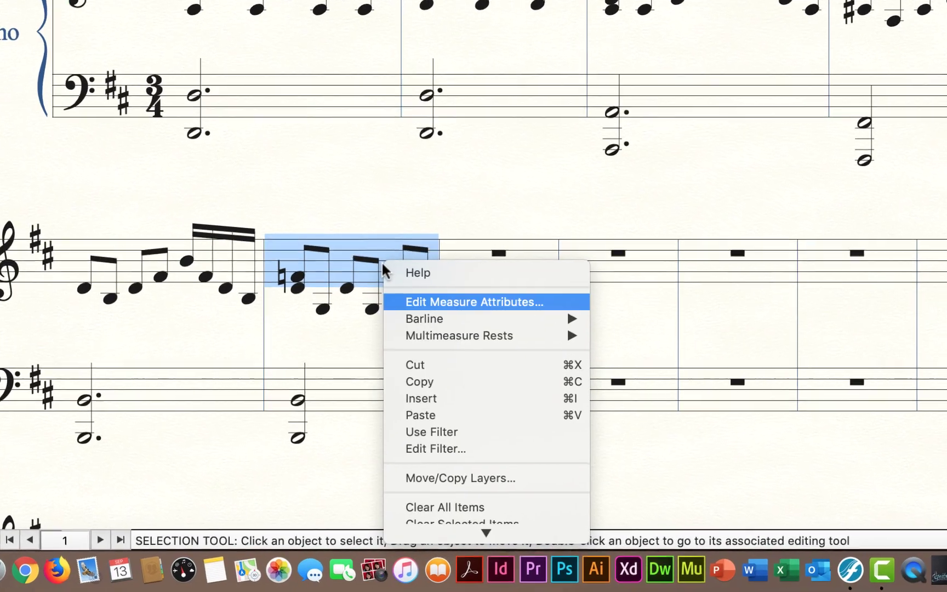
{"action": "mouse_move", "coordinate": [433, 319]}
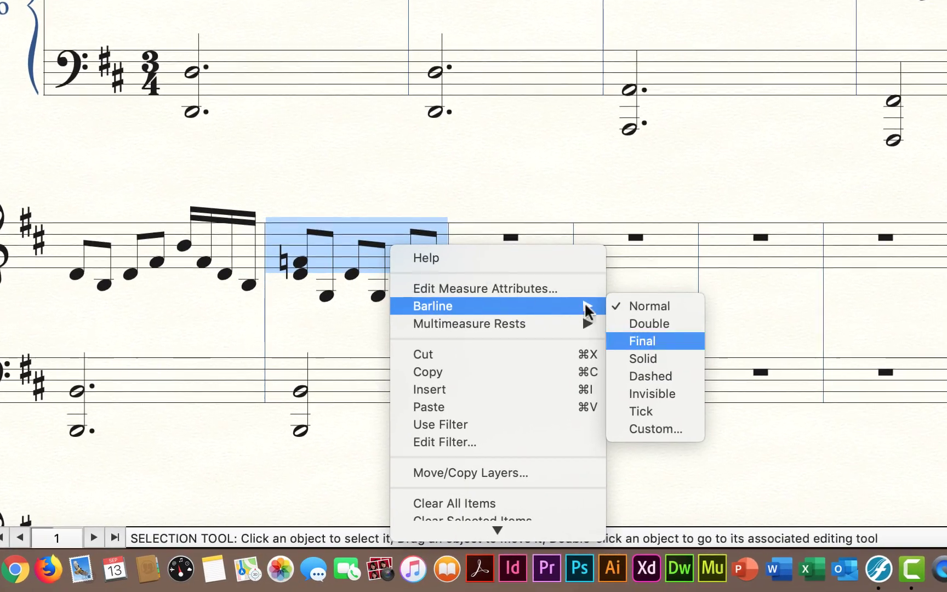
{"action": "left_click", "coordinate": [637, 334]}
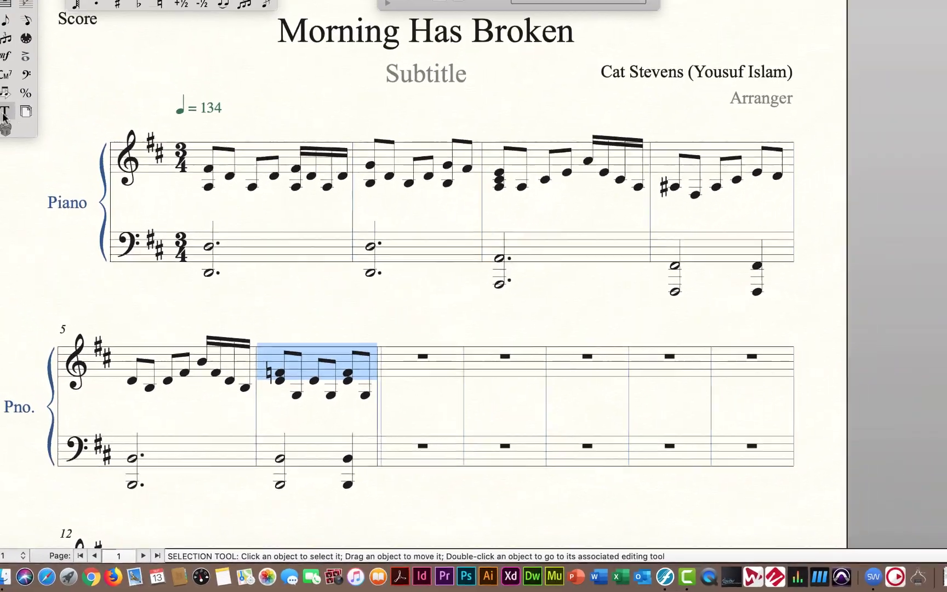
- Delete the Arranger and Subtitle placeholder texts from the score's heading
{"action": "left_click", "coordinate": [5, 114]}
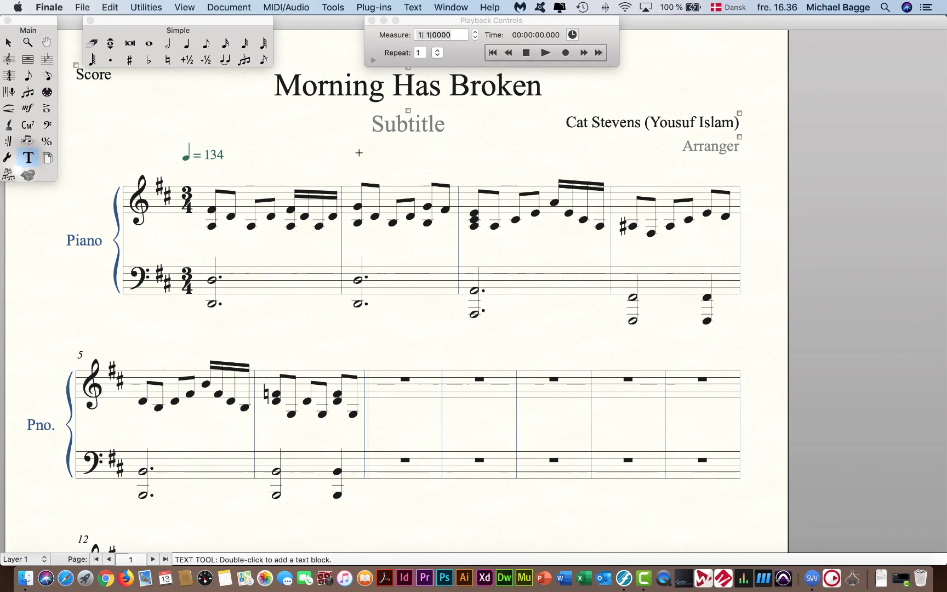
{"action": "key", "text": "Delete"}
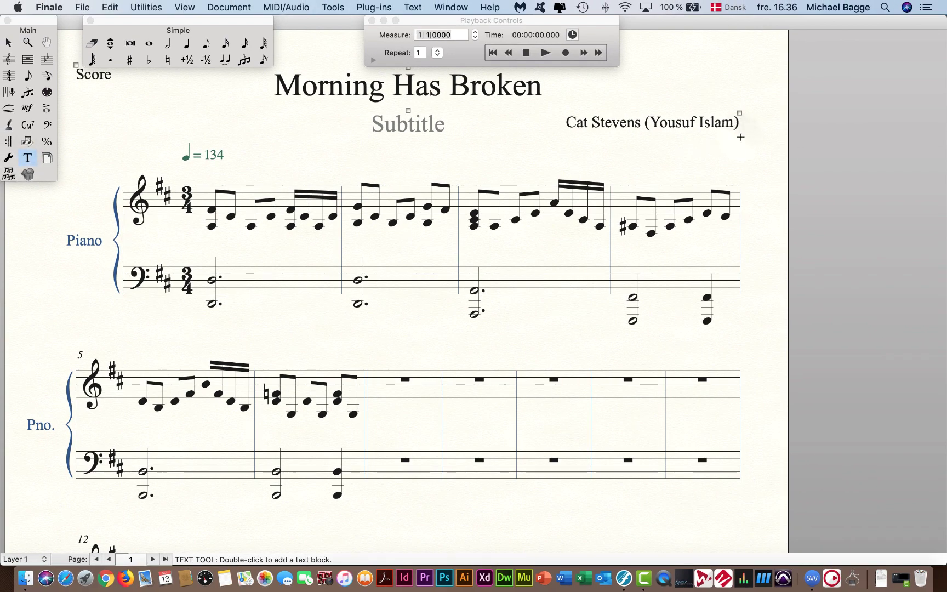
{"action": "left_click", "coordinate": [407, 110]}
{"action": "key", "text": "Delete"}
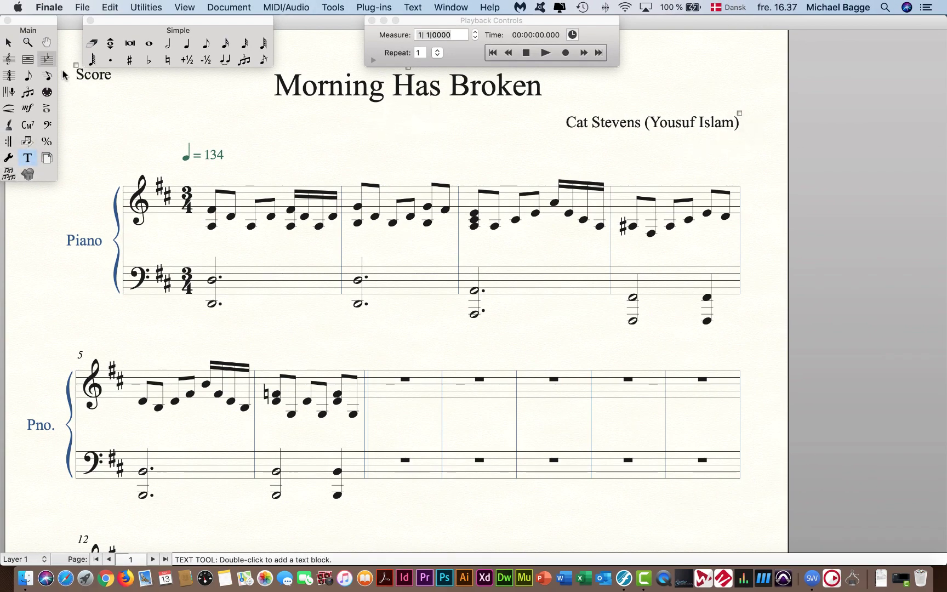
- Choose C Major as the key signature from measure 7 to the next key change, transposing notes up
{"action": "left_click", "coordinate": [46, 61]}
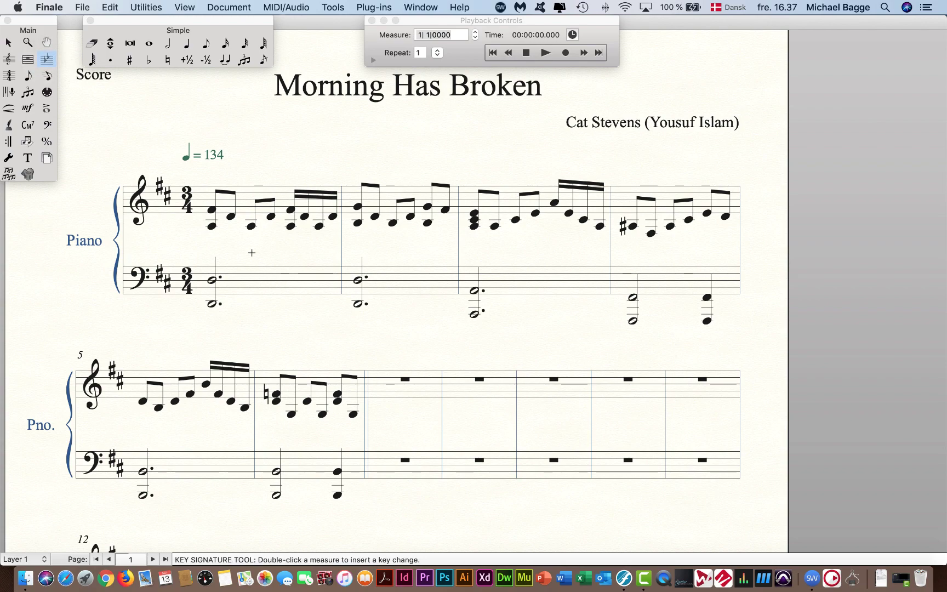
{"action": "double_click", "coordinate": [375, 368]}
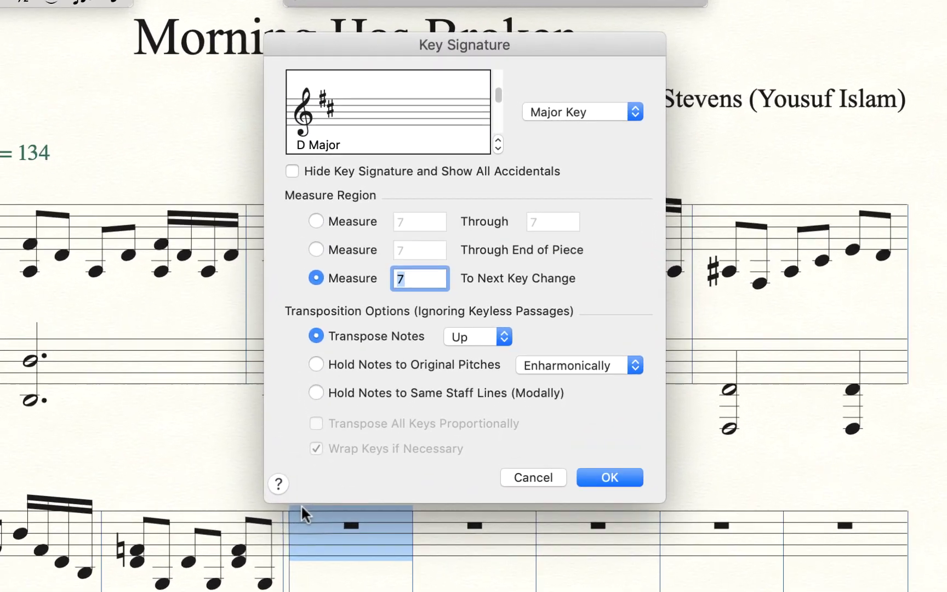
{"action": "left_click_drag", "start_coordinate": [496, 93], "coordinate": [494, 98]}
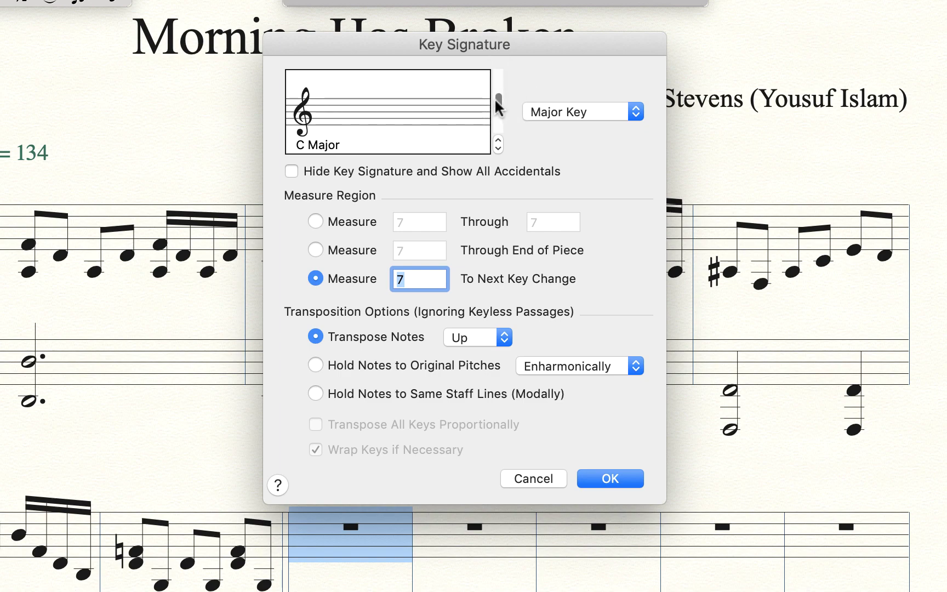
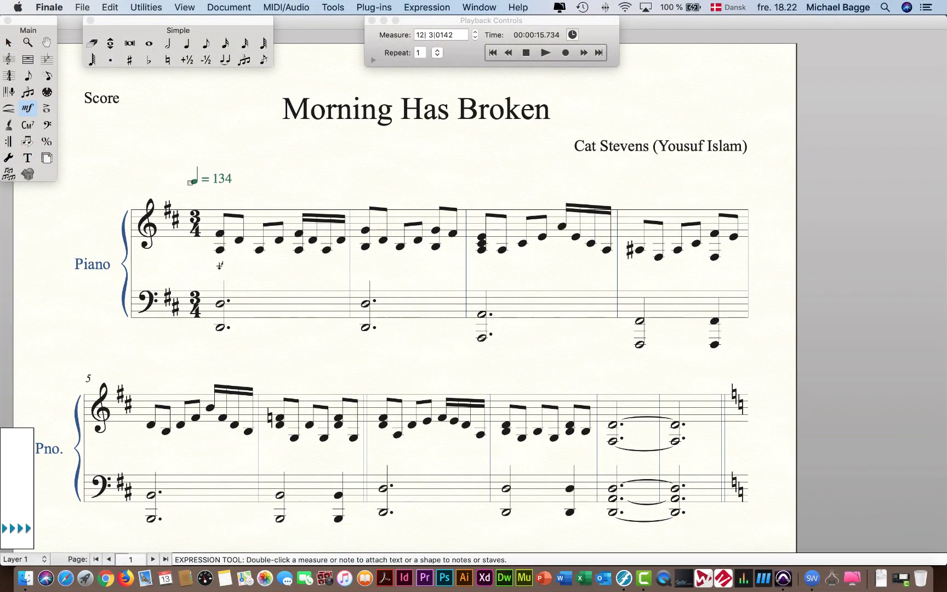
- Add a forte (f) dynamic at the start of measure 1, positioned between the treble and bass staves
{"action": "double_click", "coordinate": [219, 265]}
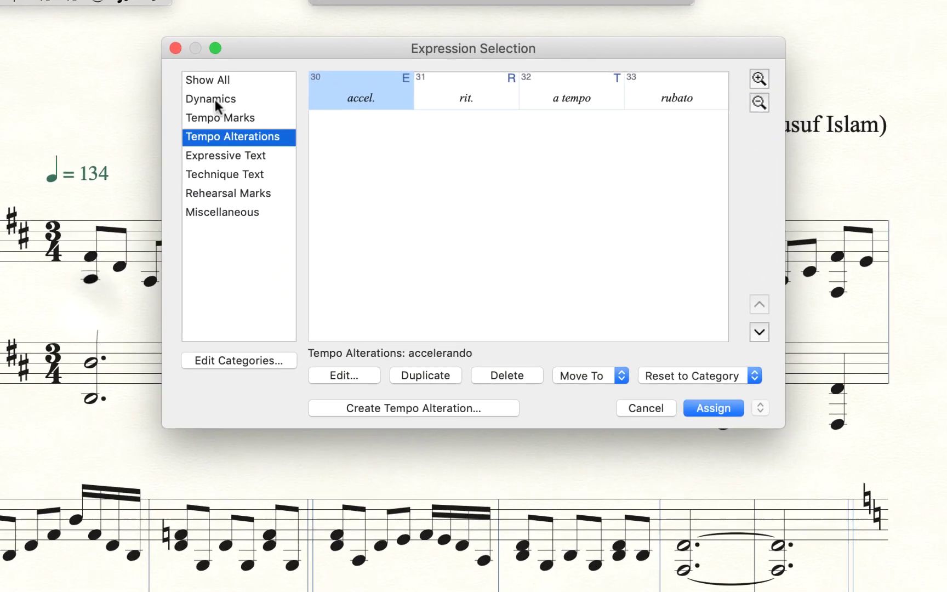
{"action": "left_click", "coordinate": [214, 99]}
{"action": "double_click", "coordinate": [701, 86]}
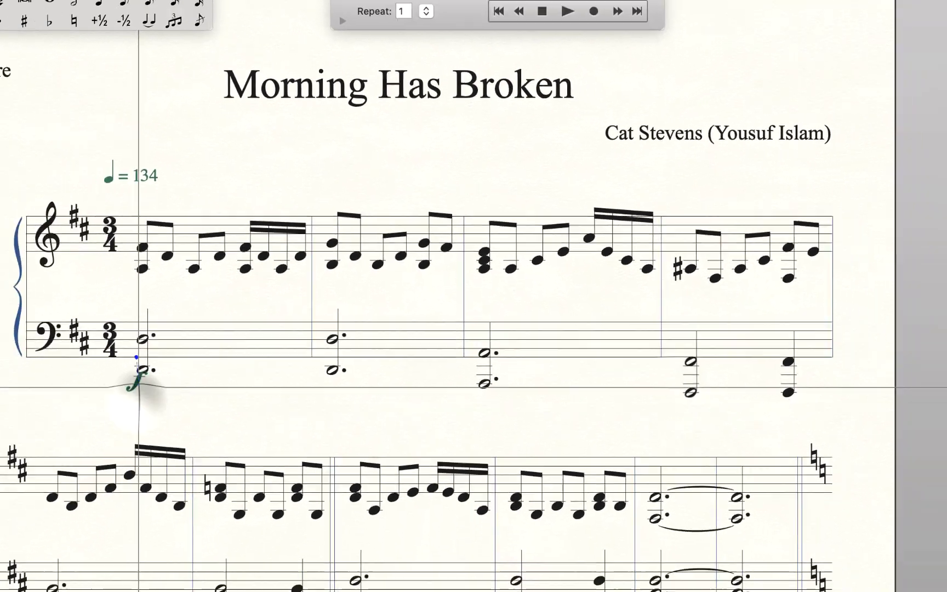
{"action": "left_click_drag", "start_coordinate": [138, 384], "coordinate": [137, 304]}
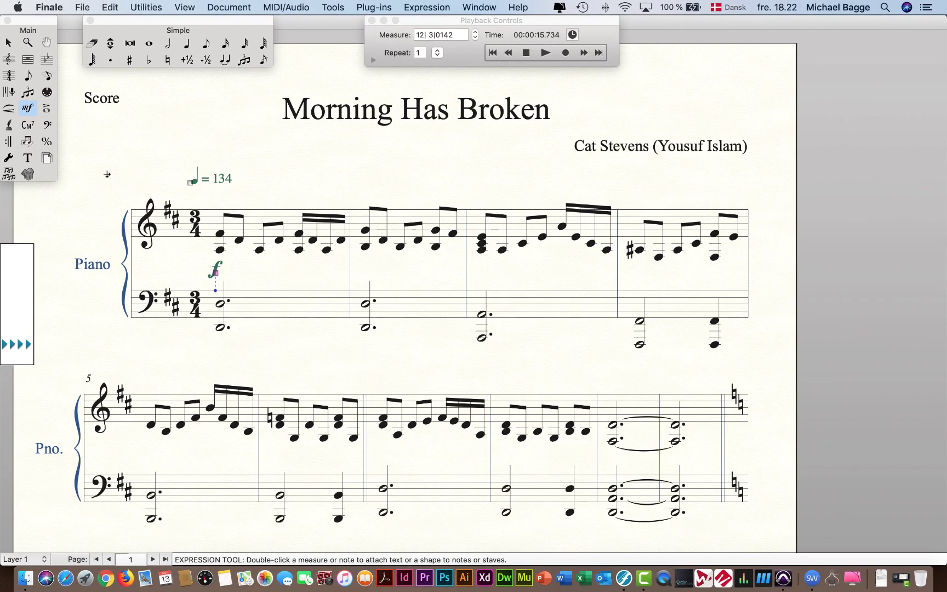
- Add a rit. tempo alteration at the start of measure 7, placed between the two staves
{"action": "double_click", "coordinate": [381, 448]}
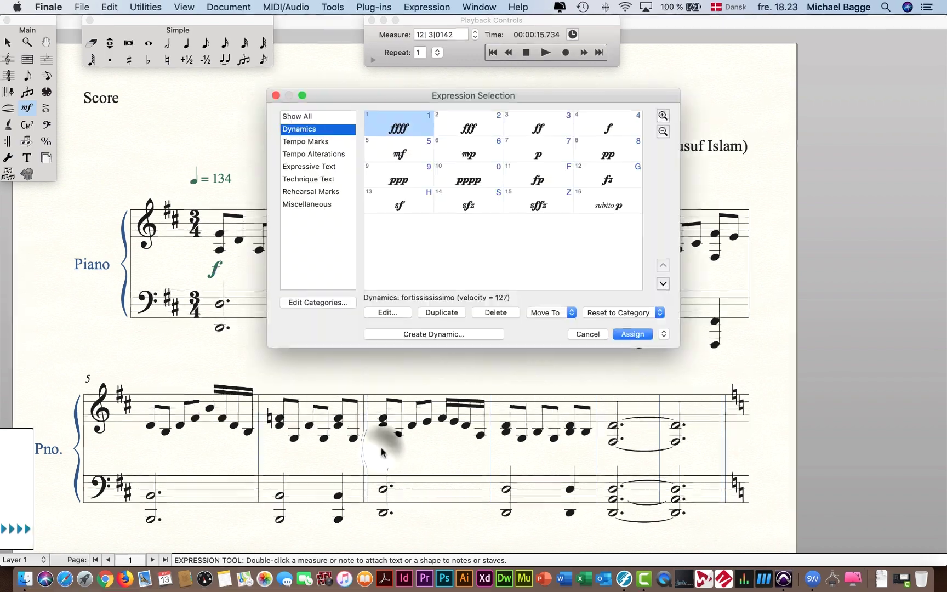
{"action": "left_click", "coordinate": [320, 138]}
{"action": "left_click", "coordinate": [358, 151]}
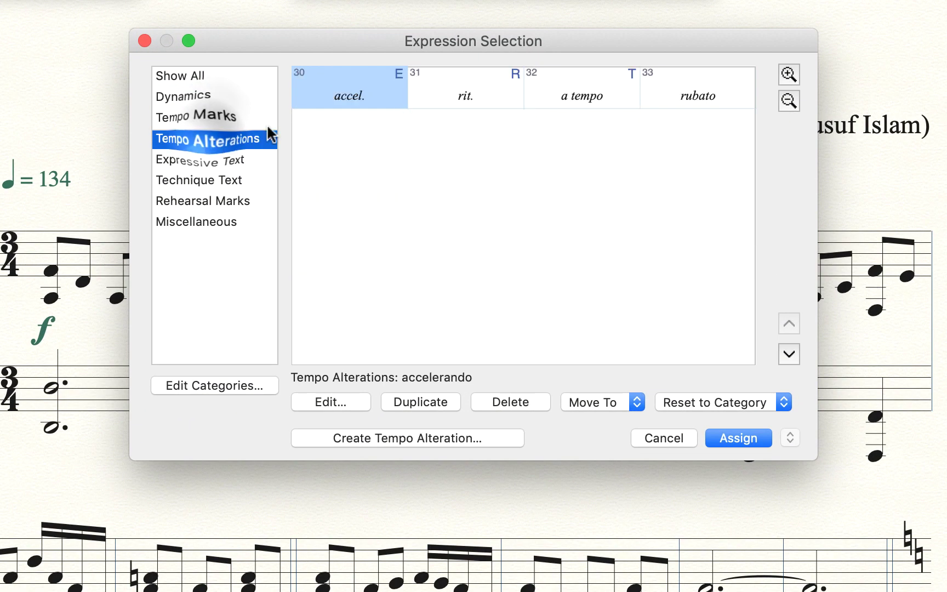
{"action": "left_click", "coordinate": [466, 91]}
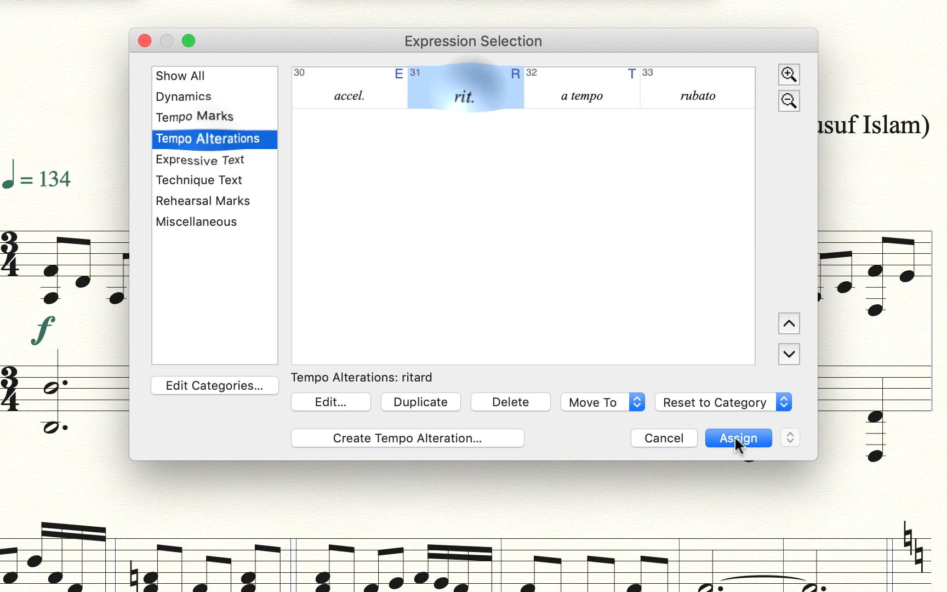
{"action": "left_click", "coordinate": [736, 438]}
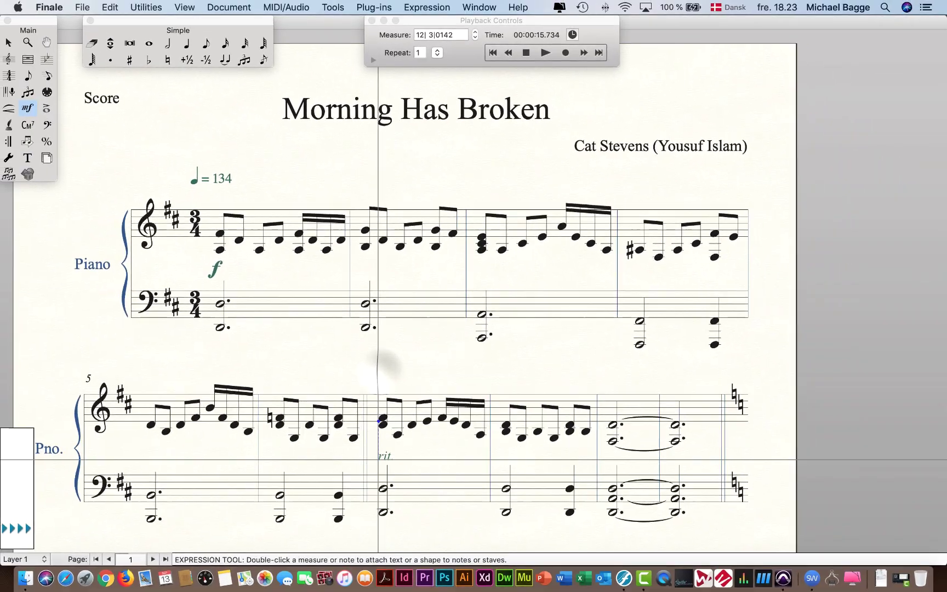
{"action": "left_click_drag", "start_coordinate": [378, 459], "coordinate": [378, 457]}
- Draw a decrescendo hairpin between the staves across measure 6
{"action": "left_click", "coordinate": [9, 110]}
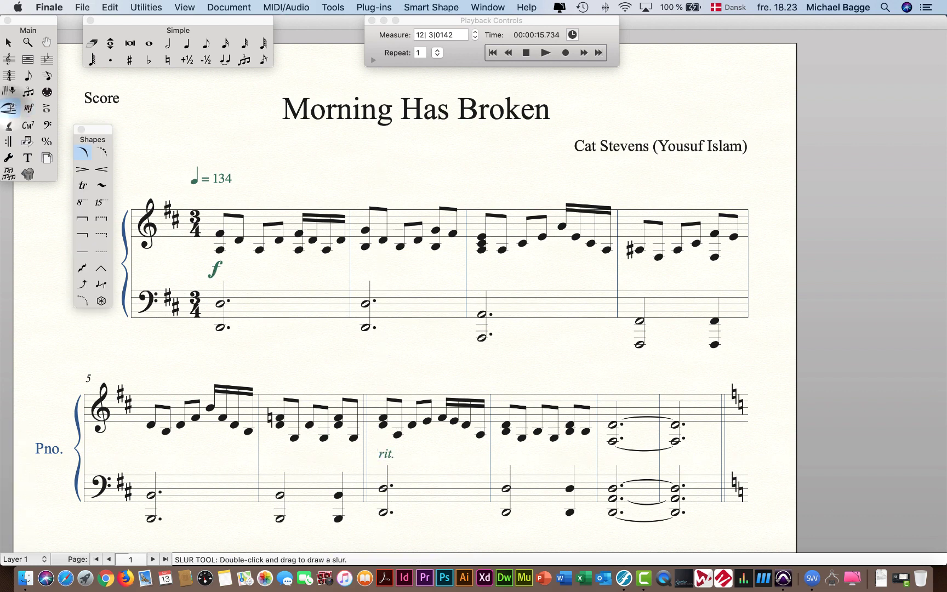
{"action": "left_click", "coordinate": [78, 172]}
{"action": "left_click_drag", "start_coordinate": [274, 452], "coordinate": [348, 459]}
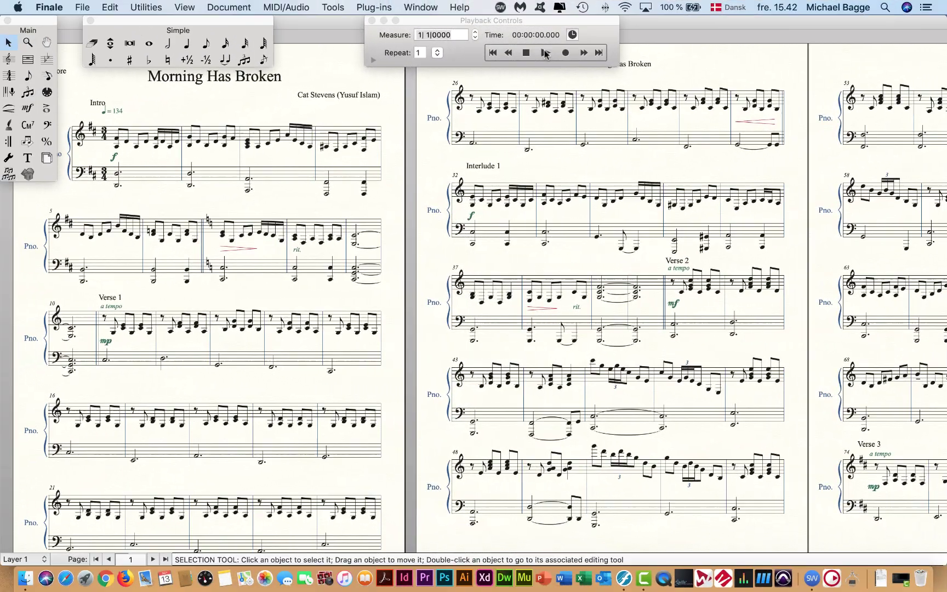
- Play back the completed score from measure 1
{"action": "left_click", "coordinate": [545, 53]}
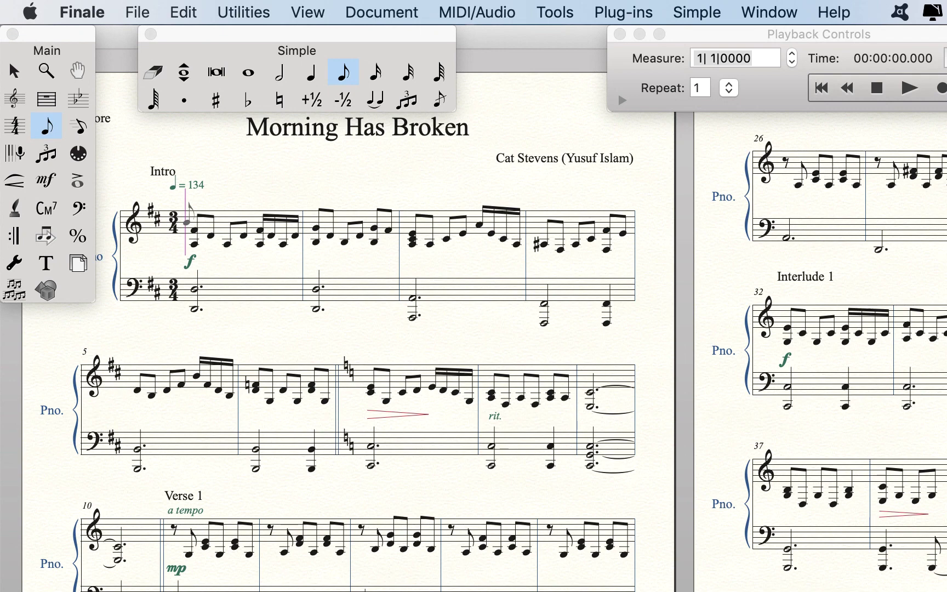
- Try to export the score as the MIDI file Morning Has Broken.midi into the Midi folder
{"action": "left_click", "coordinate": [141, 13]}
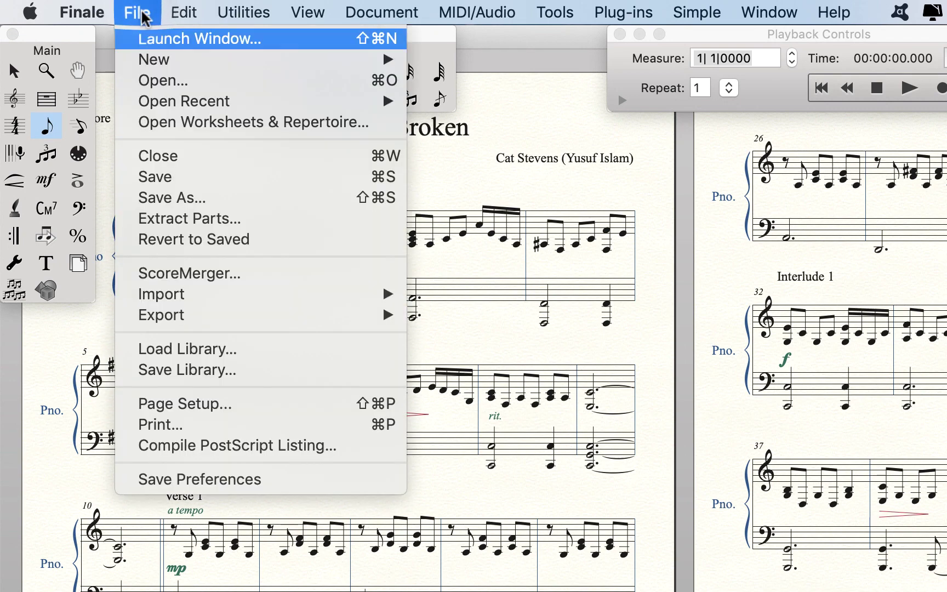
{"action": "mouse_move", "coordinate": [171, 317]}
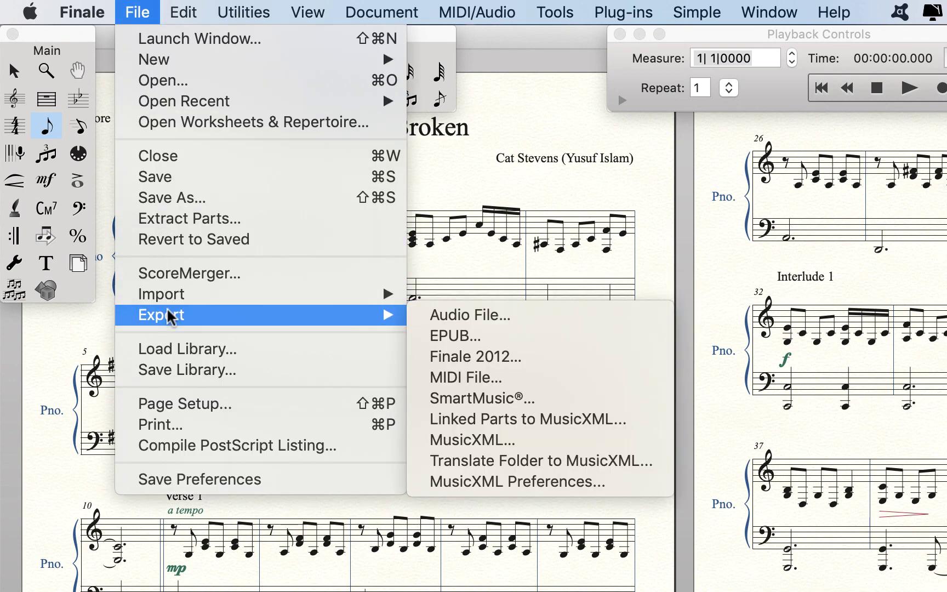
{"action": "left_click", "coordinate": [470, 378]}
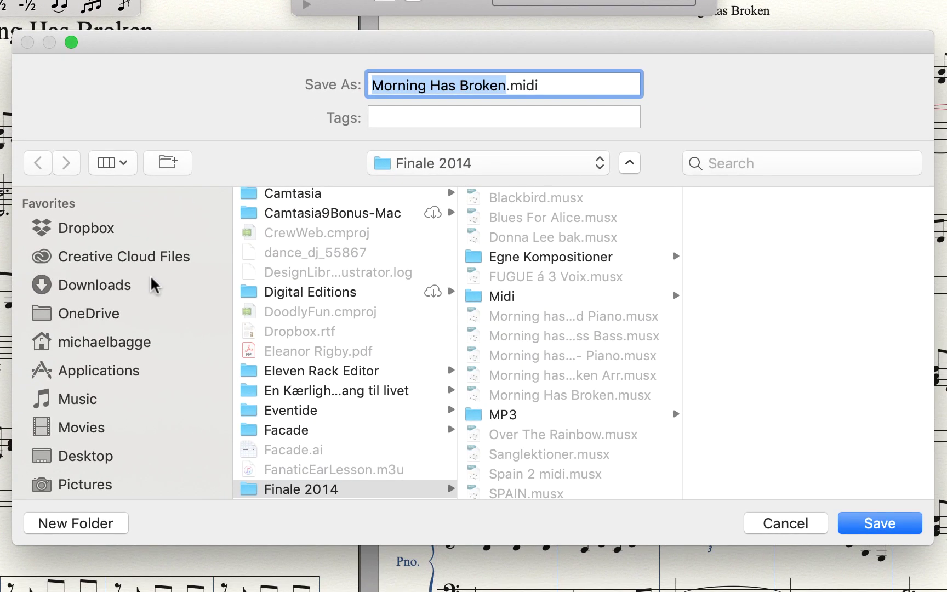
{"action": "left_click", "coordinate": [488, 300]}
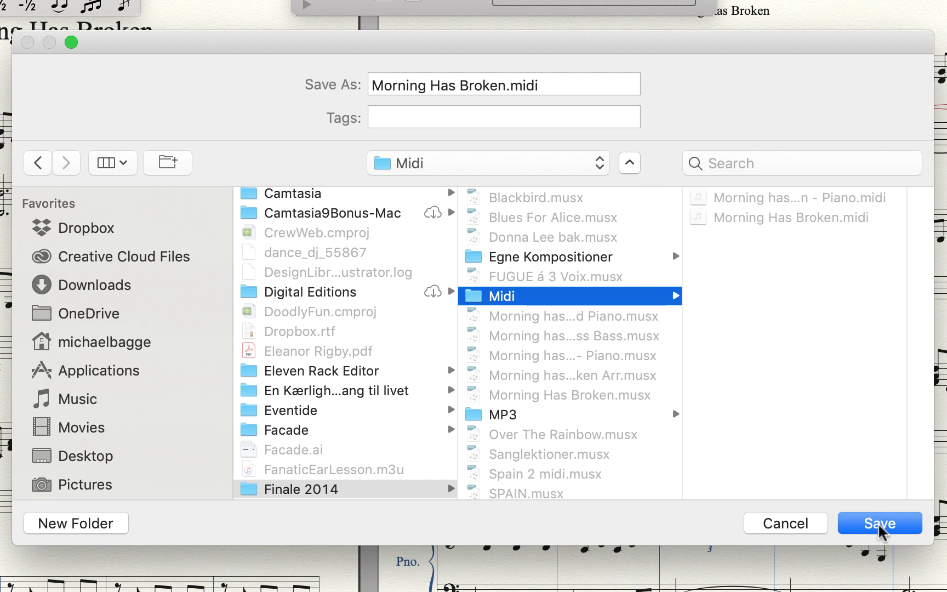
{"action": "left_click", "coordinate": [790, 523]}
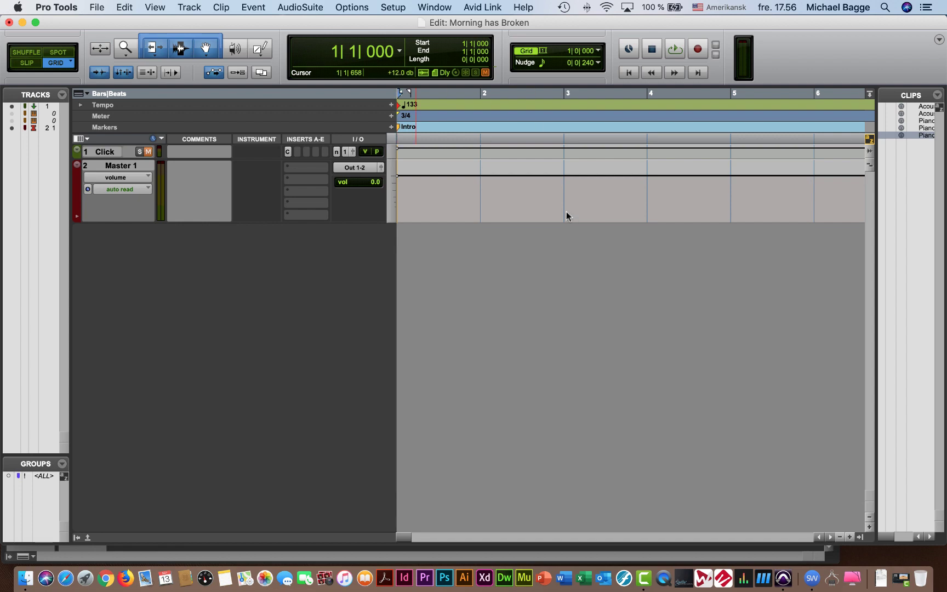
- Import Morning Has Broken.midi to a new instrument track at session start, and move the Piano track above Master 1
{"action": "left_click", "coordinate": [96, 8]}
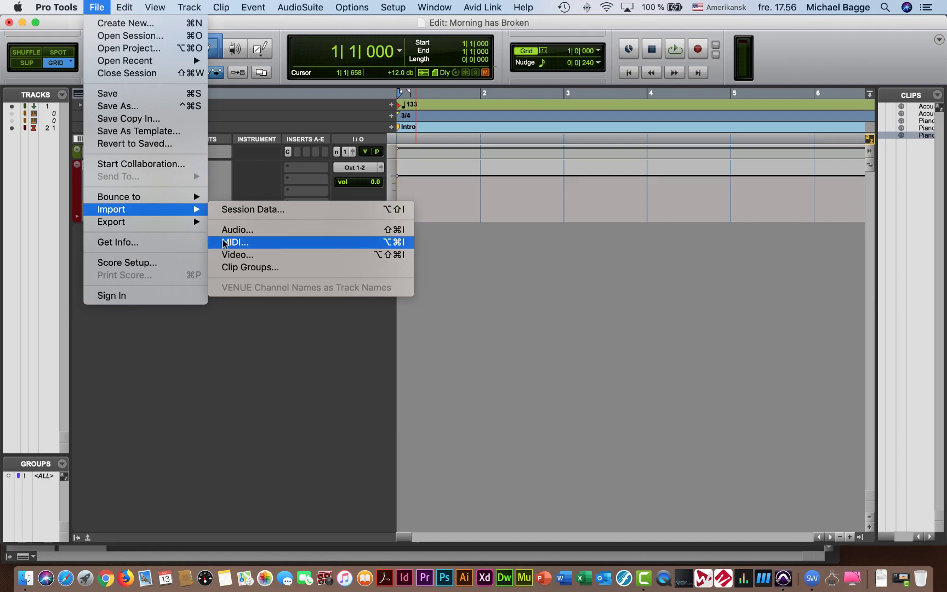
{"action": "left_click", "coordinate": [230, 242]}
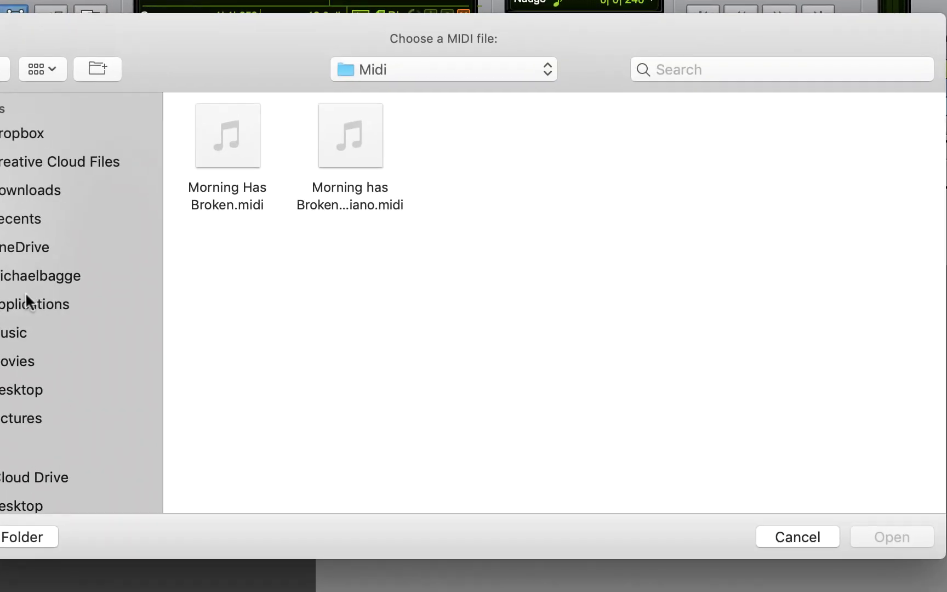
{"action": "left_click", "coordinate": [241, 166]}
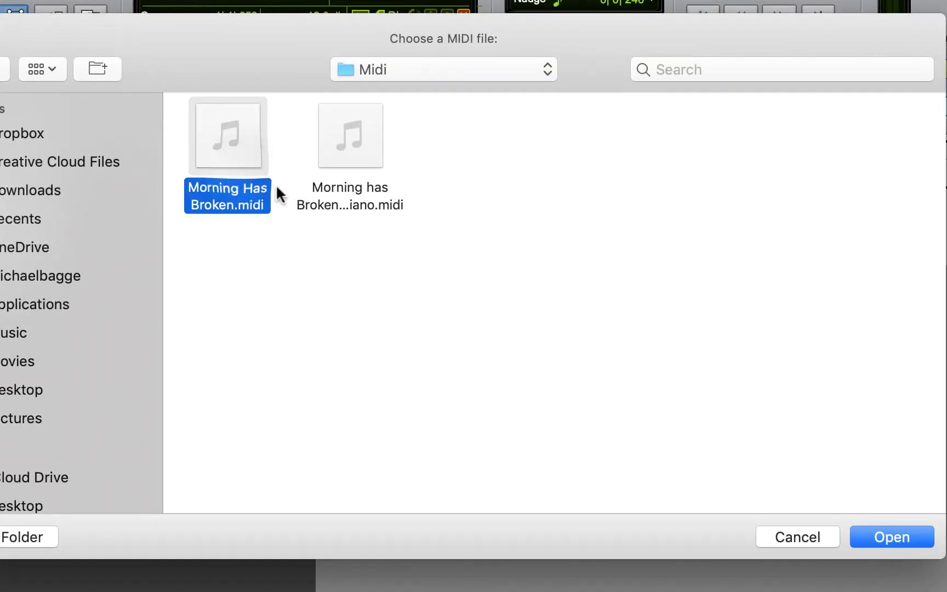
{"action": "left_click", "coordinate": [885, 532]}
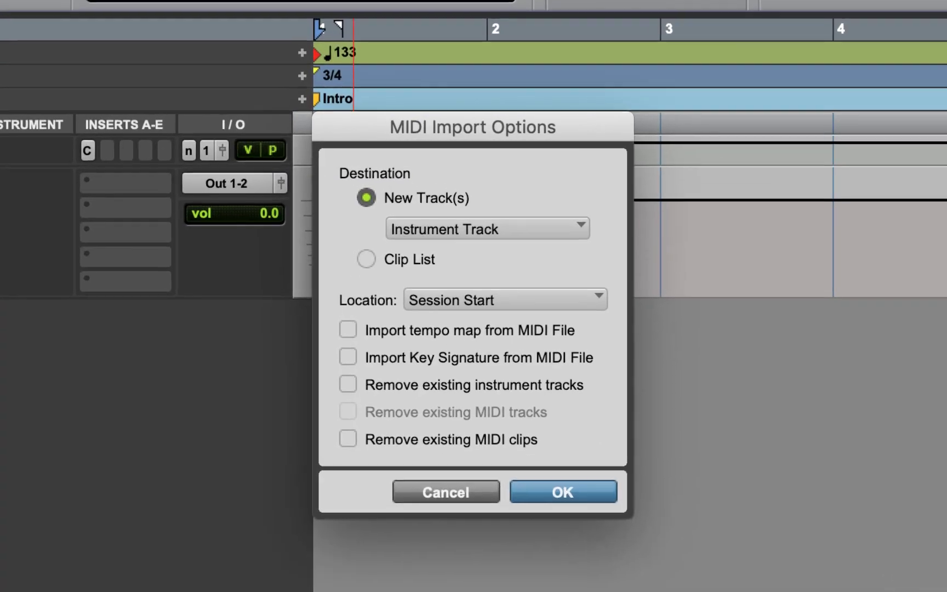
{"action": "left_click", "coordinate": [567, 493]}
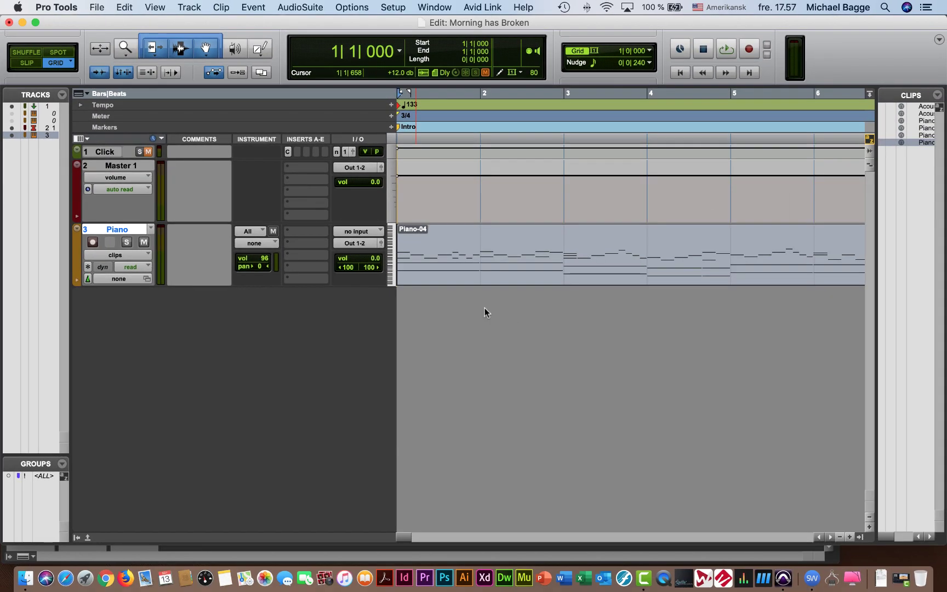
{"action": "left_click_drag", "start_coordinate": [127, 230], "coordinate": [130, 168]}
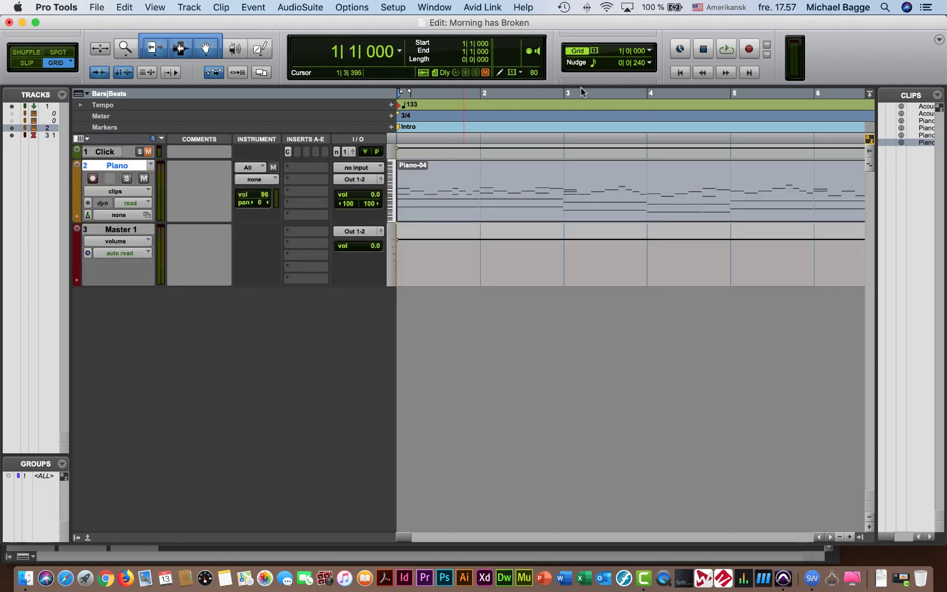
- Show the Transport window clear of the tracks and play the session from the beginning
{"action": "left_click", "coordinate": [432, 7]}
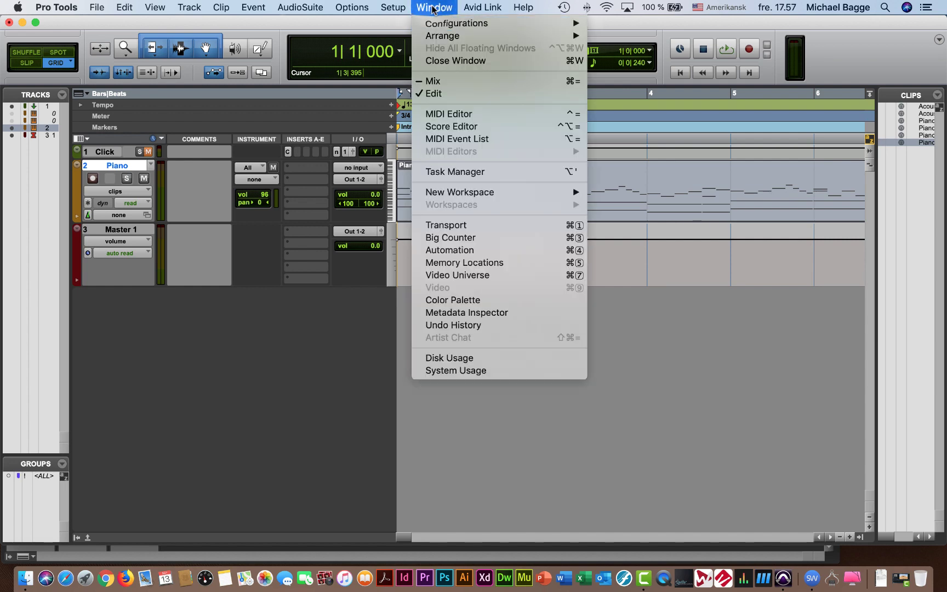
{"action": "left_click", "coordinate": [447, 223]}
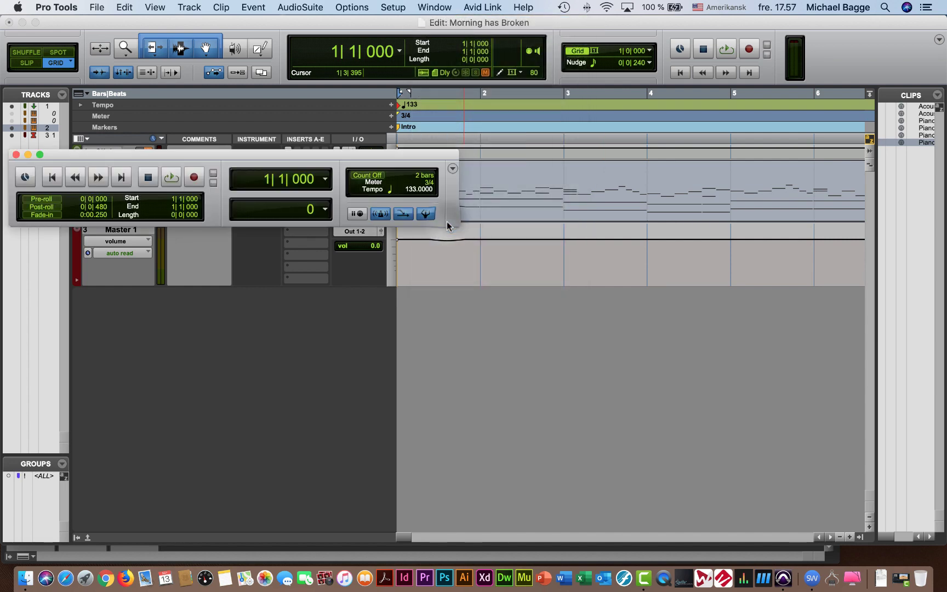
{"action": "left_click_drag", "start_coordinate": [250, 163], "coordinate": [737, 29]}
{"action": "left_click", "coordinate": [656, 46]}
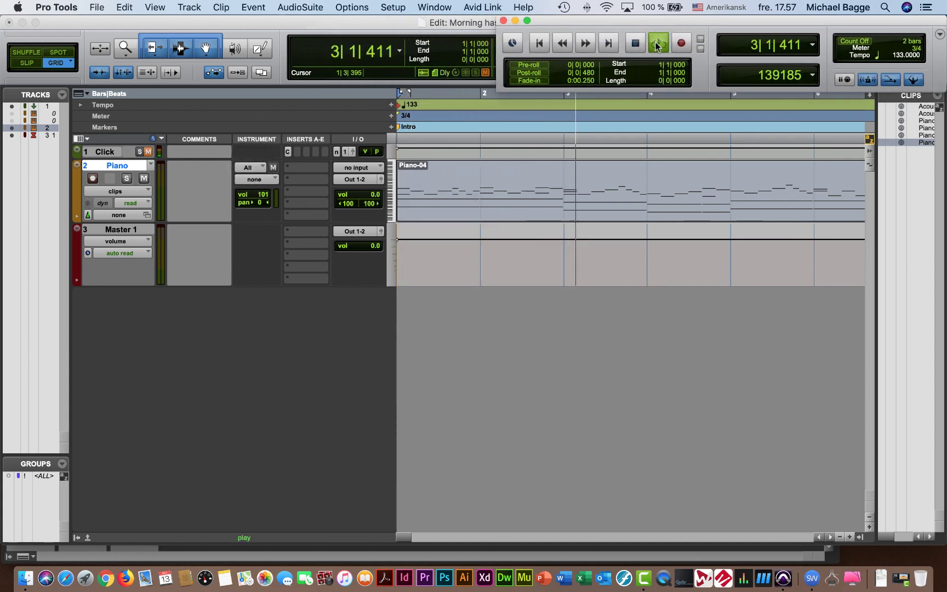
- Return to the session start and insert The Grand 3 (stereo) instrument plug-in on the Piano track
{"action": "left_click", "coordinate": [539, 44]}
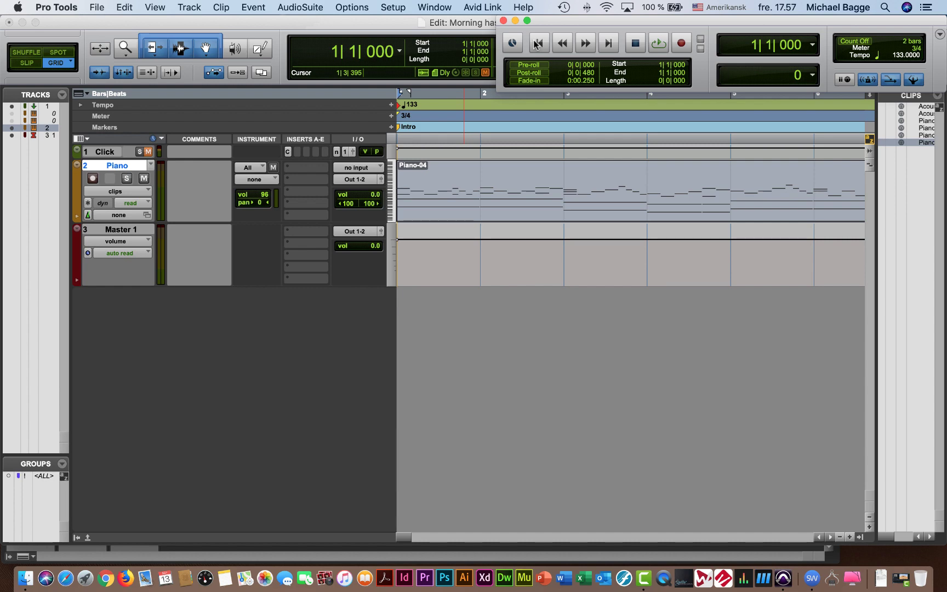
{"action": "left_click", "coordinate": [291, 168]}
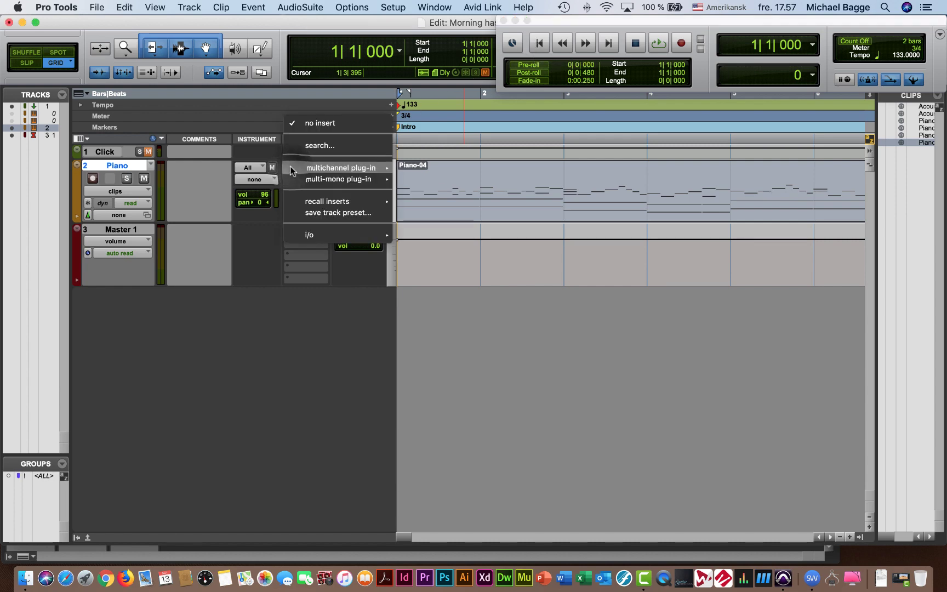
{"action": "mouse_move", "coordinate": [292, 169]}
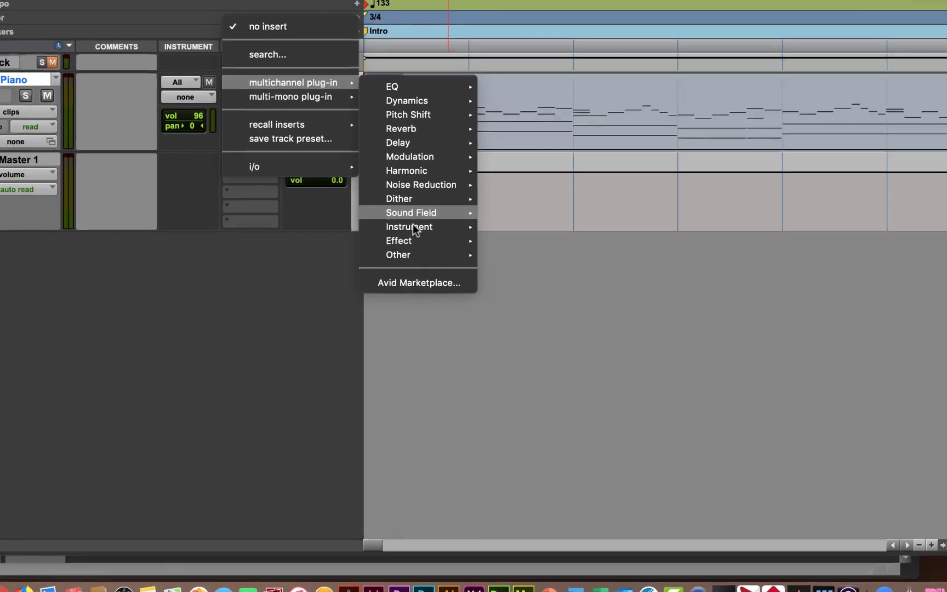
{"action": "mouse_move", "coordinate": [413, 228]}
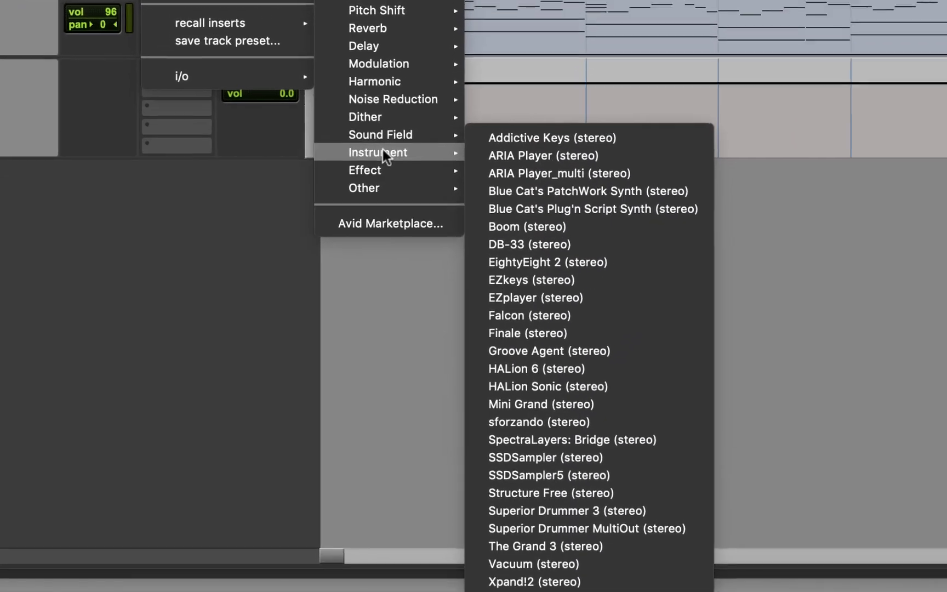
{"action": "key", "text": "Down"}
{"action": "key", "text": "Up"}
{"action": "key", "text": "Up"}
{"action": "key", "text": "Up"}
{"action": "key", "text": "Up"}
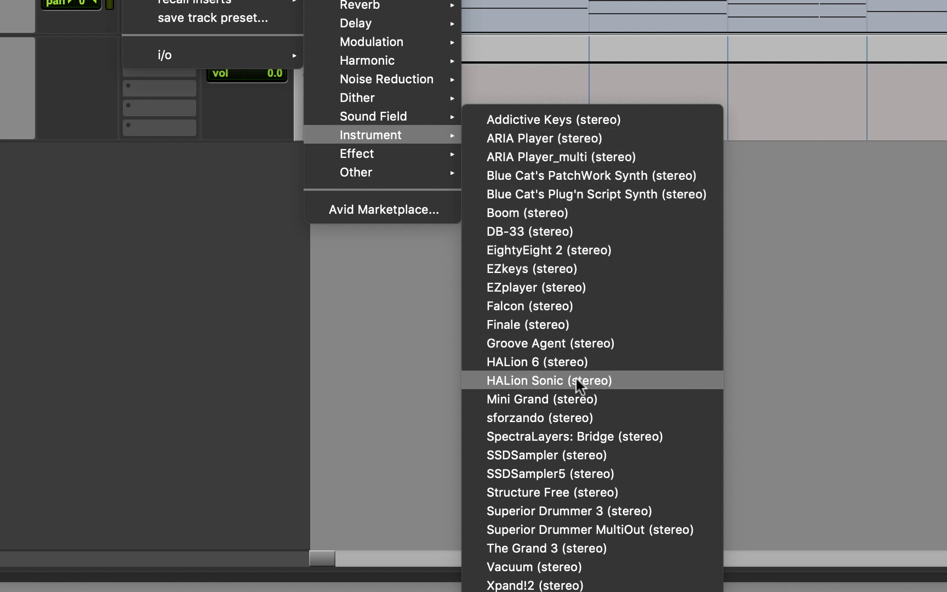
{"action": "left_click", "coordinate": [562, 545]}
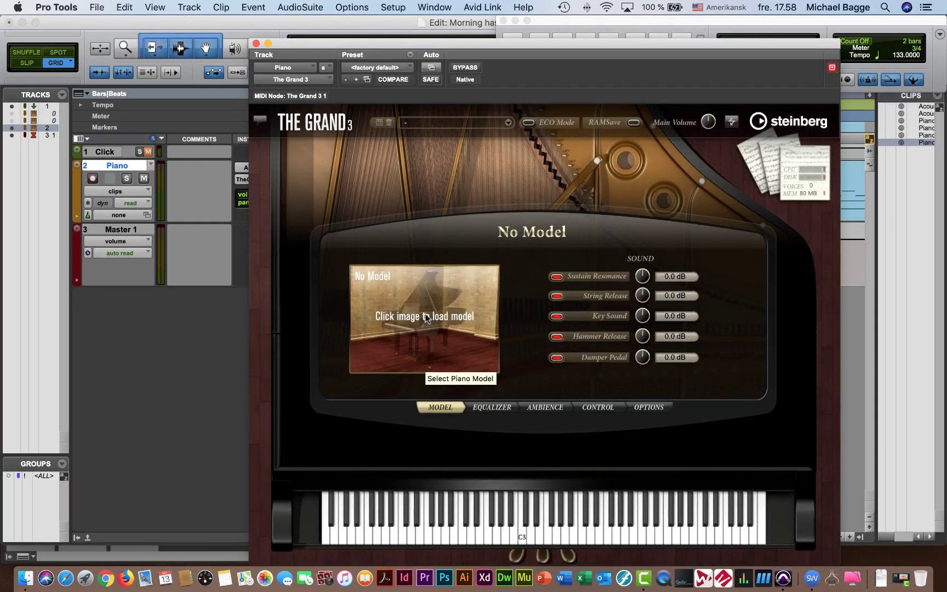
- Load the Bösendorfer 290 Close piano model and play the session from the beginning to hear it
{"action": "left_click", "coordinate": [427, 318]}
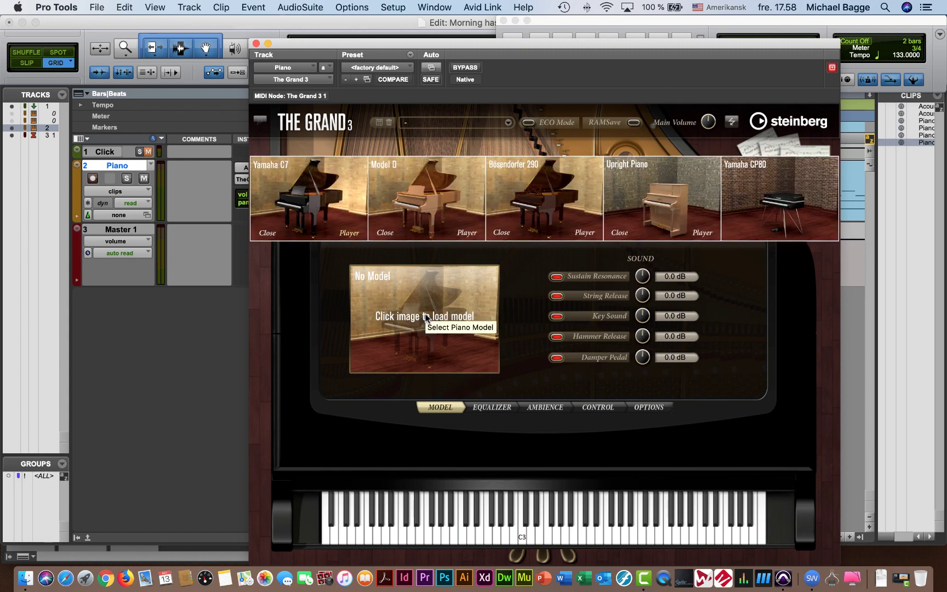
{"action": "left_click", "coordinate": [537, 191]}
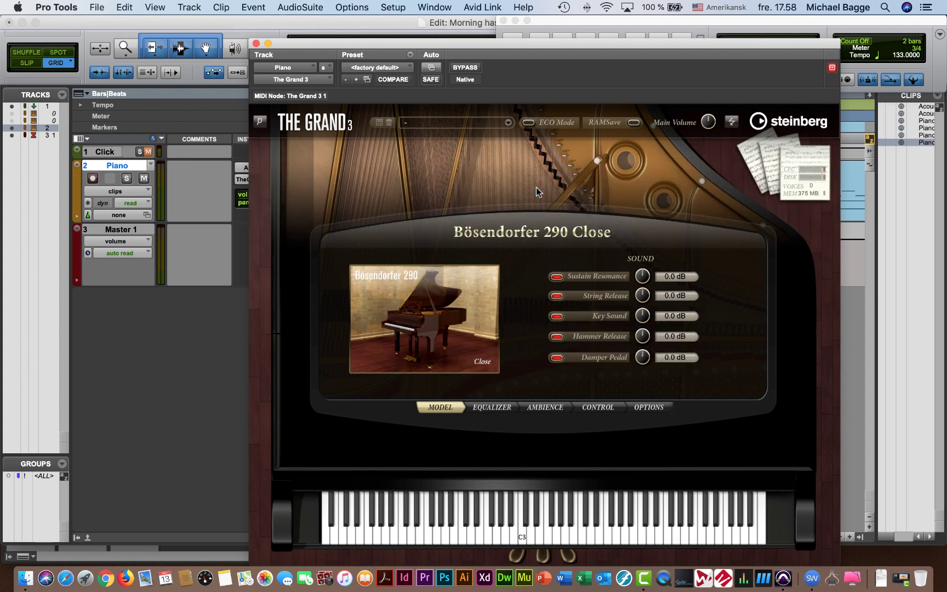
{"action": "left_click", "coordinate": [255, 44]}
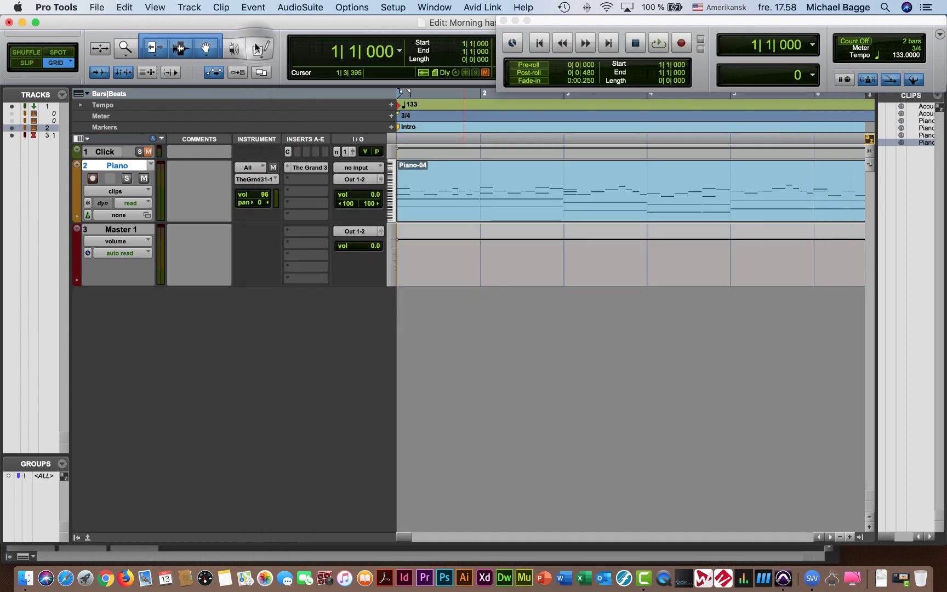
{"action": "left_click", "coordinate": [658, 44]}
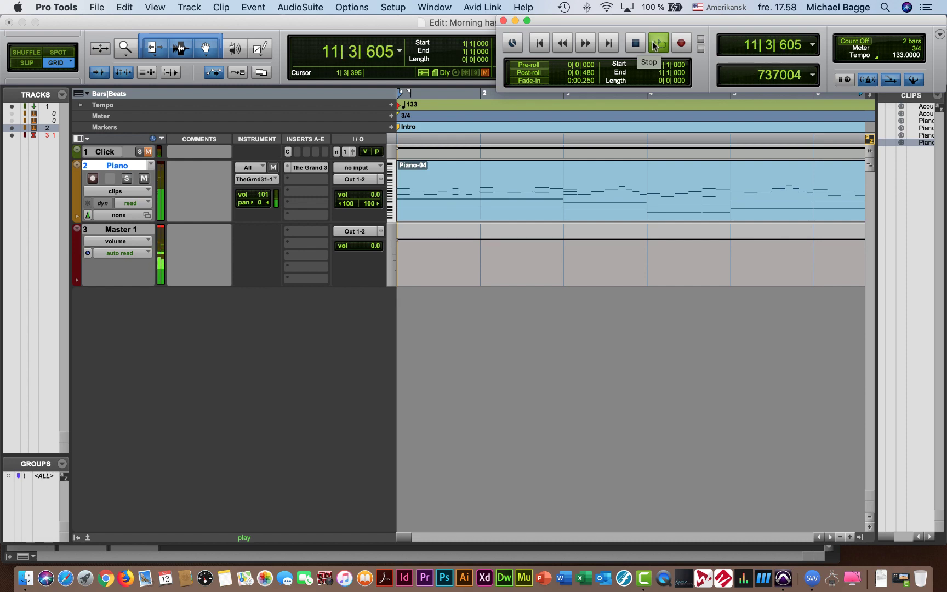
{"action": "left_click", "coordinate": [636, 44]}
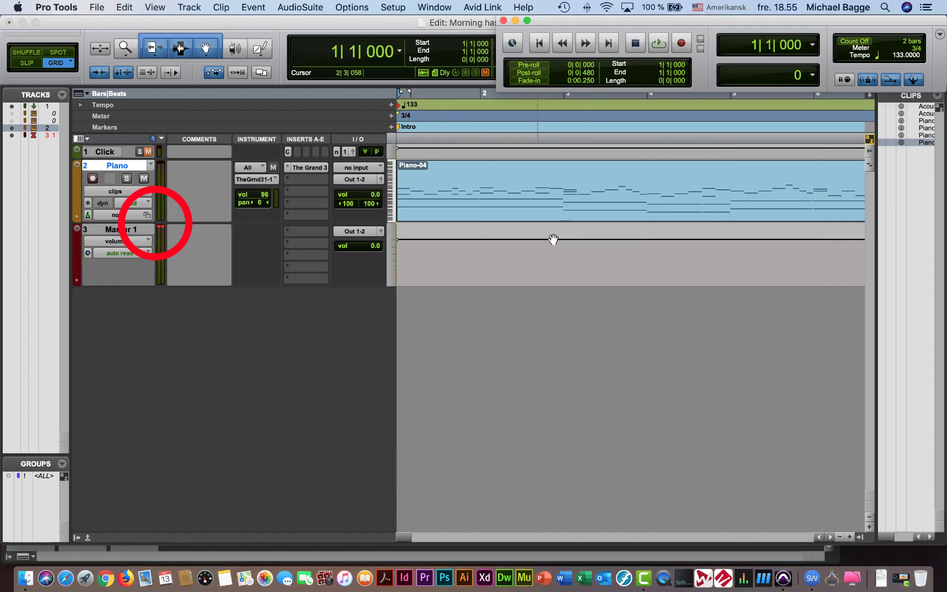
- Select the Piano-04 clip and open it in the MIDI Editor with its low notes and velocities in view
{"action": "left_click", "coordinate": [535, 218]}
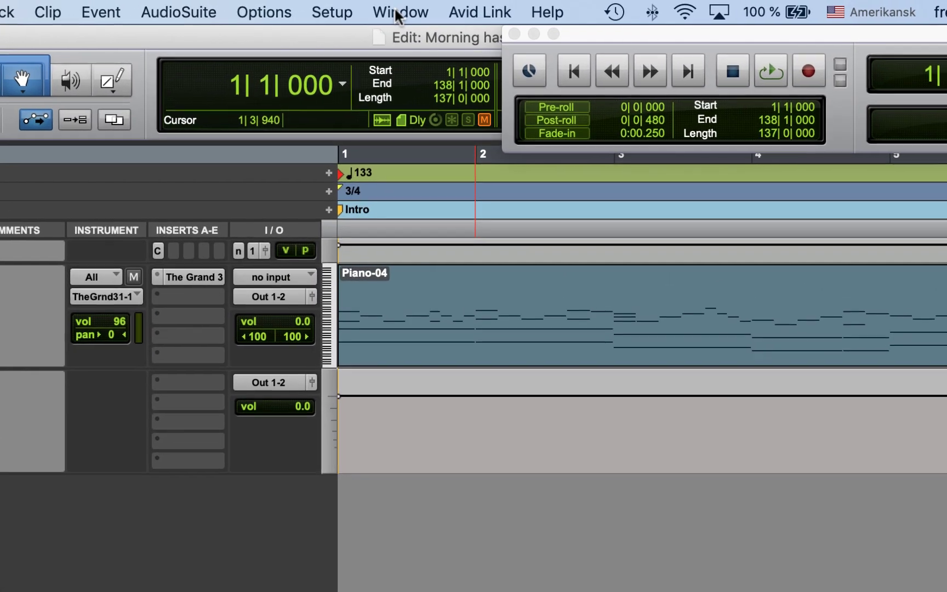
{"action": "left_click", "coordinate": [434, 7]}
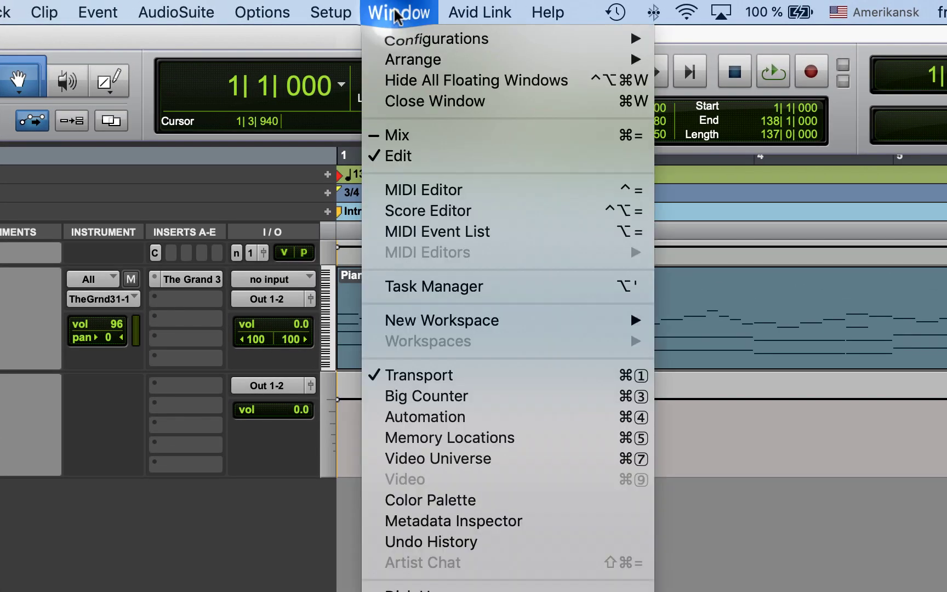
{"action": "left_click", "coordinate": [412, 190]}
{"action": "scroll", "coordinate": [411, 195], "scroll_direction": "down", "scroll_amount": 10}
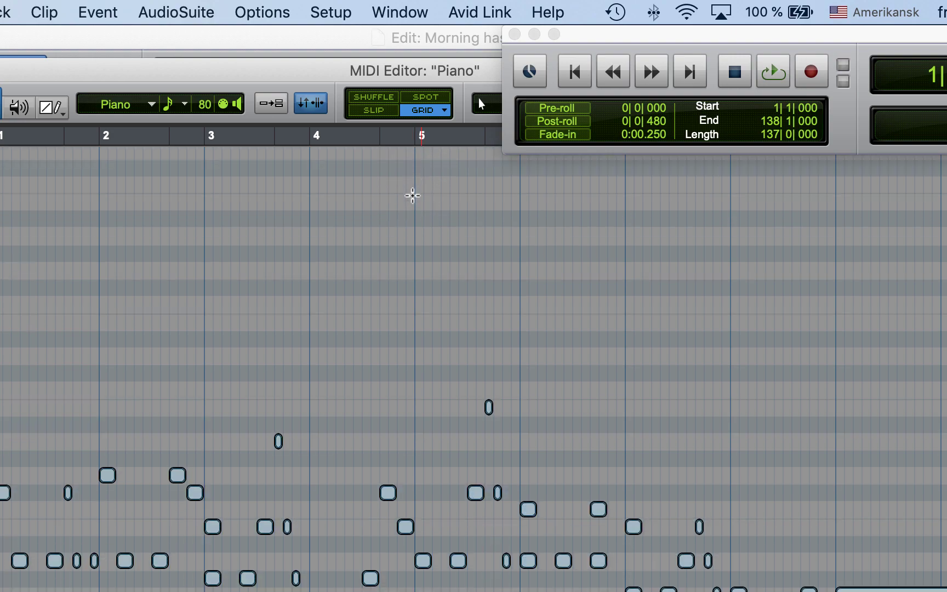
{"action": "scroll", "coordinate": [412, 195], "scroll_direction": "down", "scroll_amount": 3}
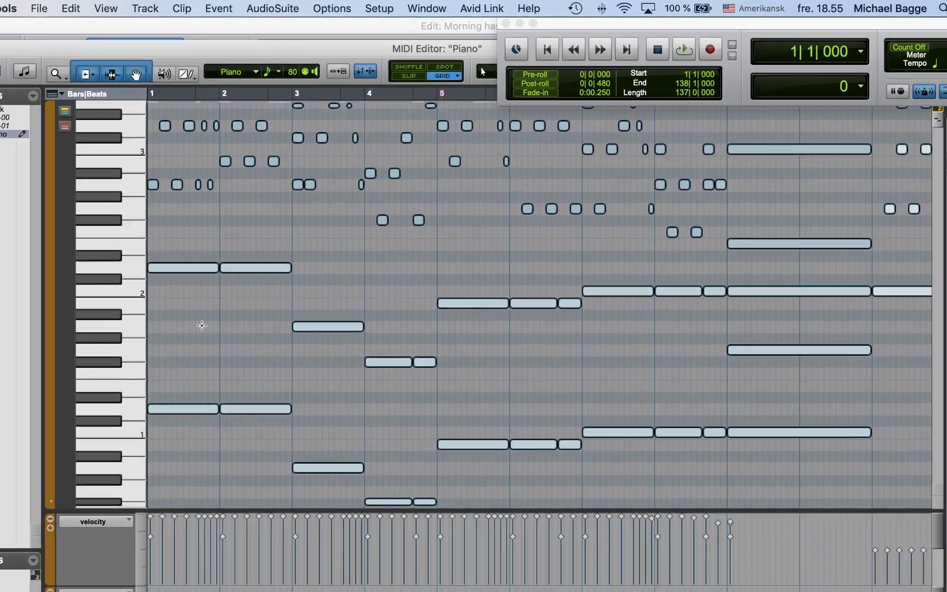
- Play a short passage of the Piano part from bar 1, beat 3 in the MIDI Editor
{"action": "left_click", "coordinate": [64, 479]}
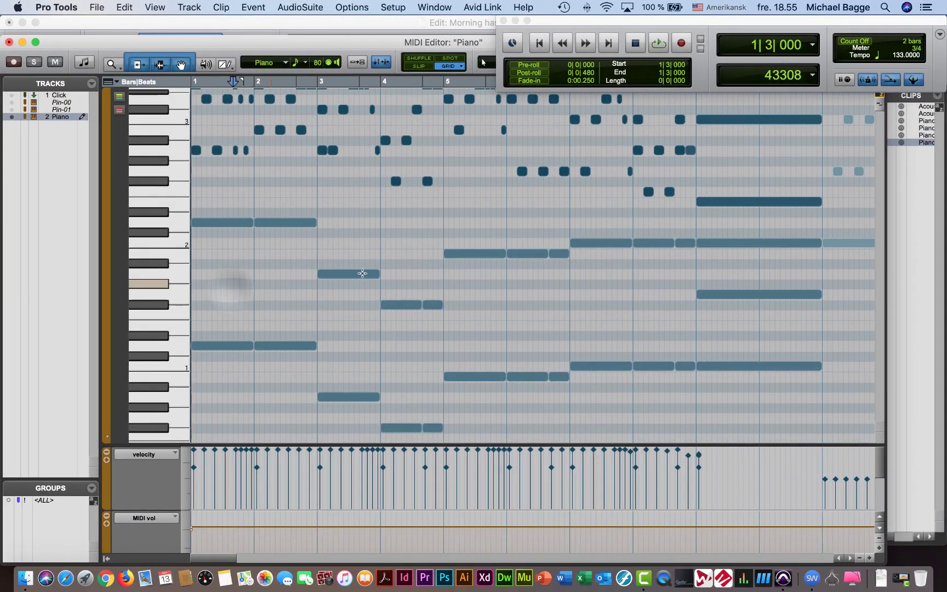
{"action": "scroll", "coordinate": [375, 274], "scroll_direction": "down", "scroll_amount": 5}
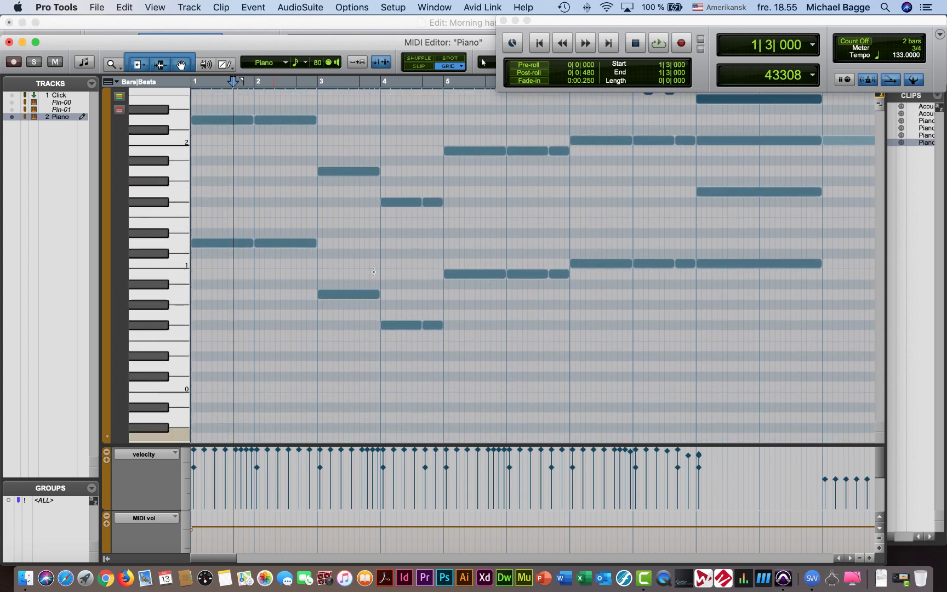
{"action": "key", "text": "space"}
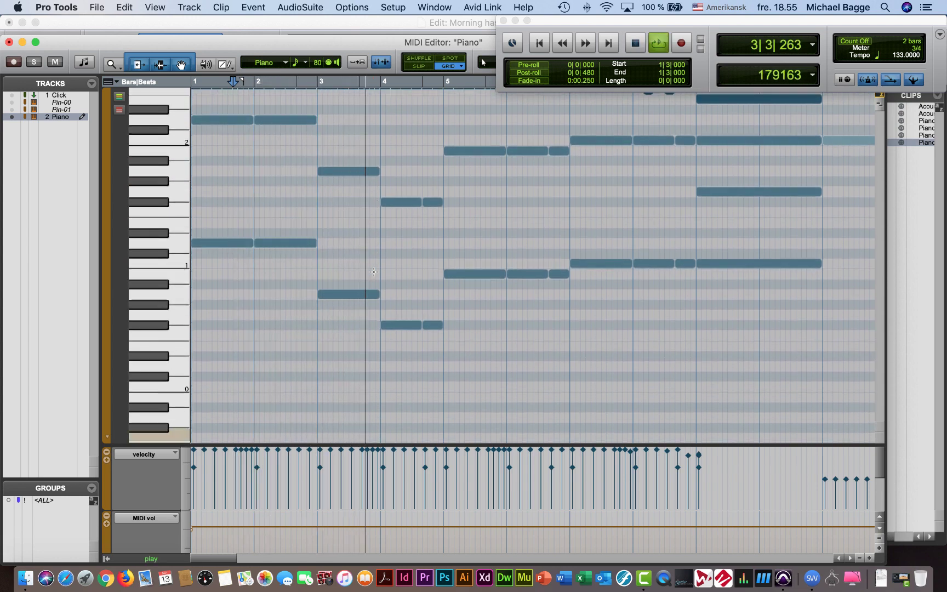
{"action": "key", "text": "space"}
- Examine the note velocities along the Piano part, from the intro through the later bars
{"action": "scroll", "coordinate": [627, 467], "scroll_direction": "right", "scroll_amount": 10}
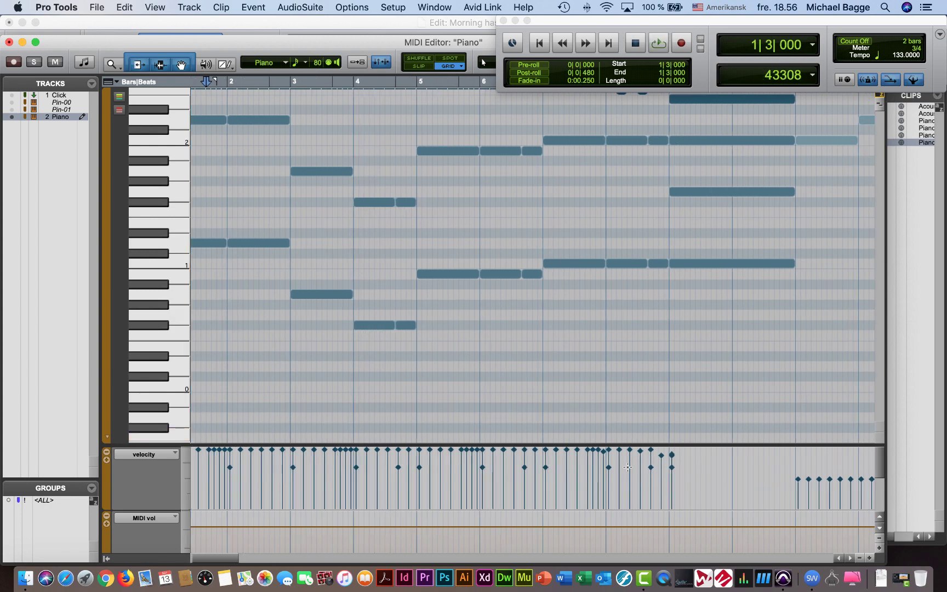
{"action": "scroll", "coordinate": [627, 467], "scroll_direction": "right", "scroll_amount": 7}
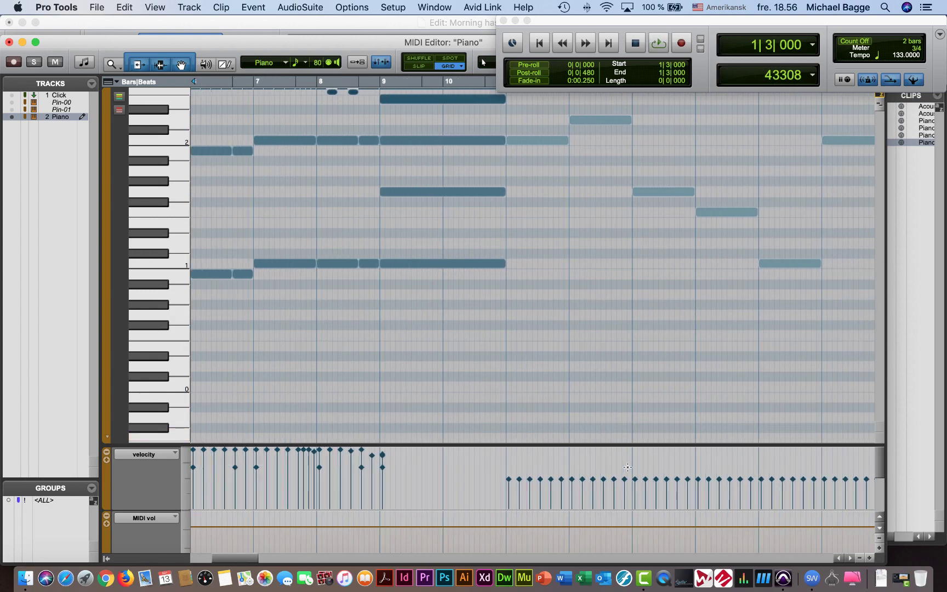
{"action": "scroll", "coordinate": [627, 467], "scroll_direction": "right", "scroll_amount": 20}
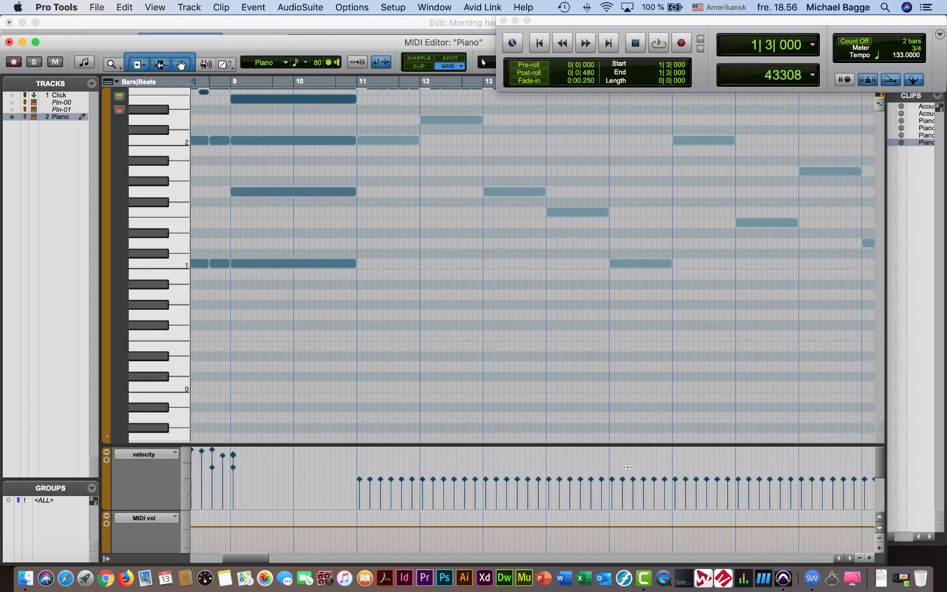
{"action": "scroll", "coordinate": [627, 467], "scroll_direction": "right", "scroll_amount": 10}
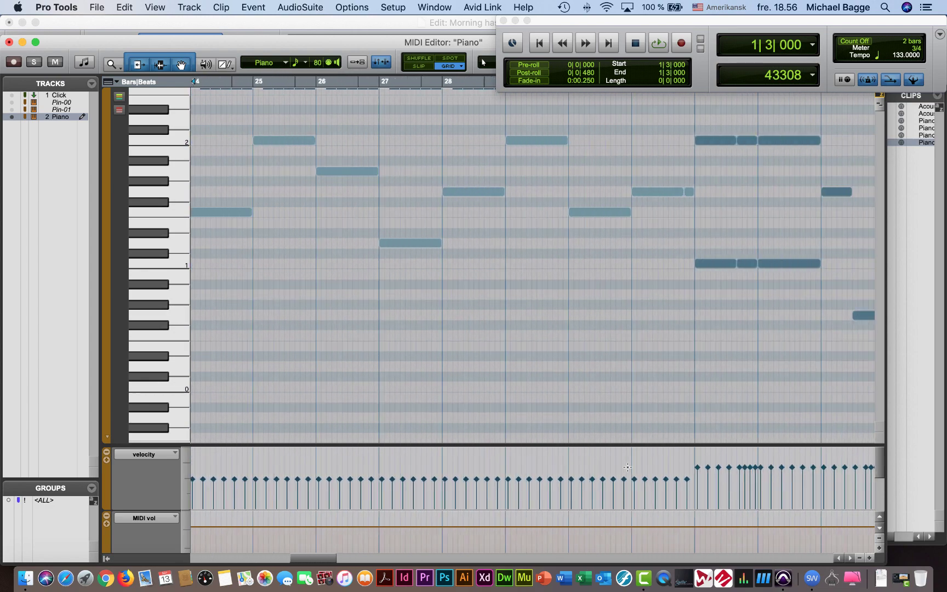
{"action": "scroll", "coordinate": [627, 466], "scroll_direction": "right", "scroll_amount": 20}
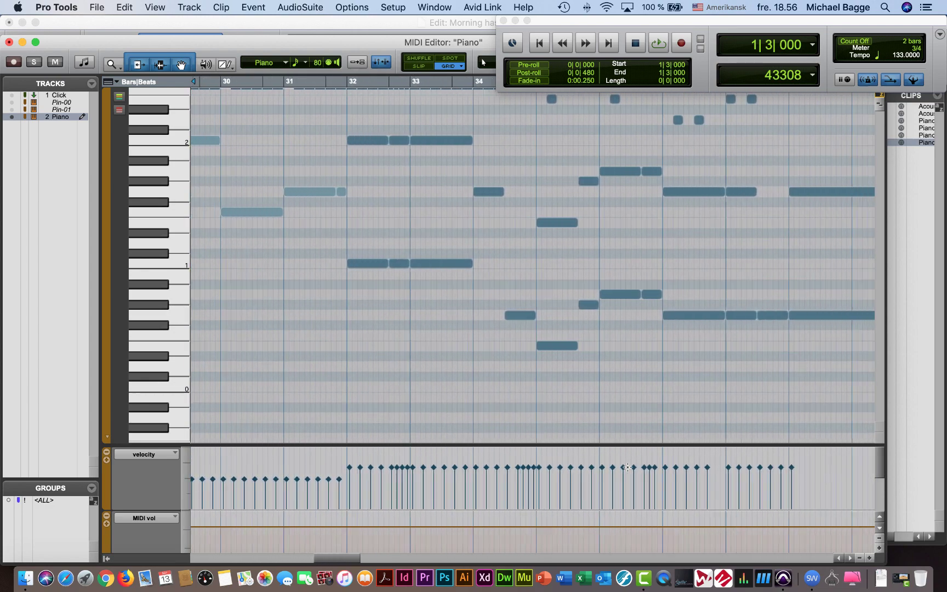
{"action": "scroll", "coordinate": [627, 466], "scroll_direction": "right", "scroll_amount": 8}
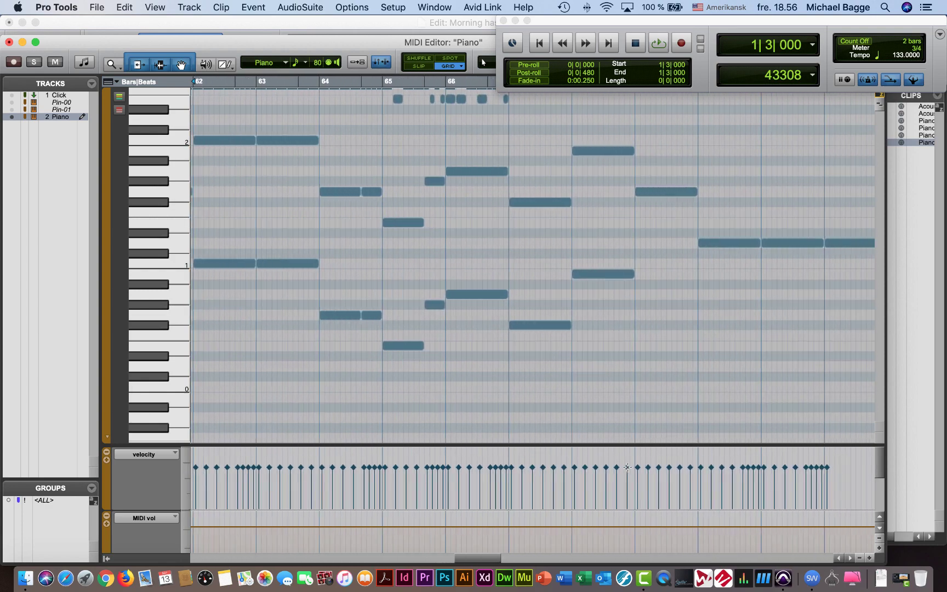
{"action": "scroll", "coordinate": [627, 466], "scroll_direction": "right", "scroll_amount": 10}
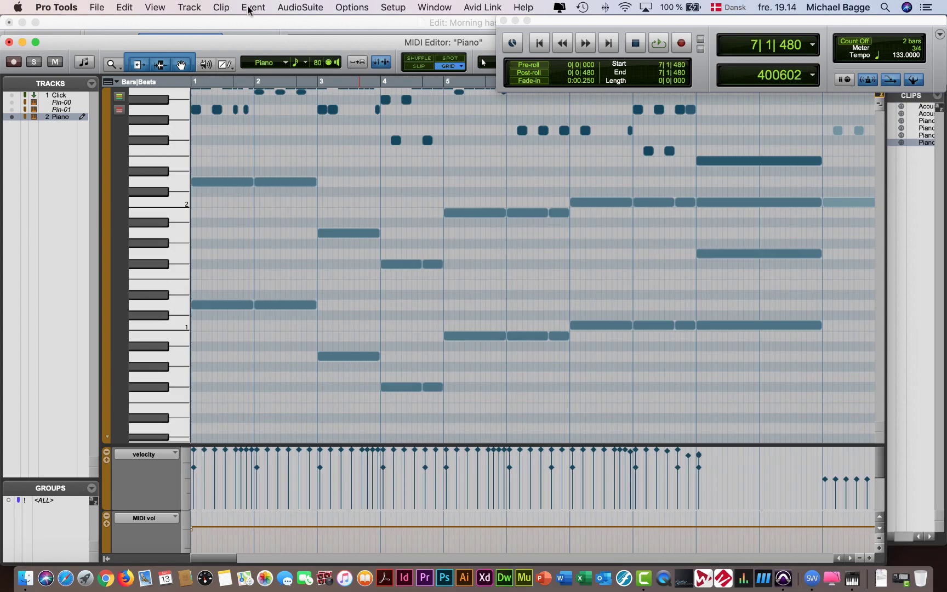
- Review the Change Velocity event operation's scaling, limiting and randomizing options, and close it
{"action": "left_click", "coordinate": [250, 8]}
{"action": "key", "text": "Down"}
{"action": "key", "text": "Down"}
{"action": "key", "text": "Down"}
{"action": "key", "text": "Right"}
{"action": "key", "text": "Down"}
{"action": "key", "text": "Down"}
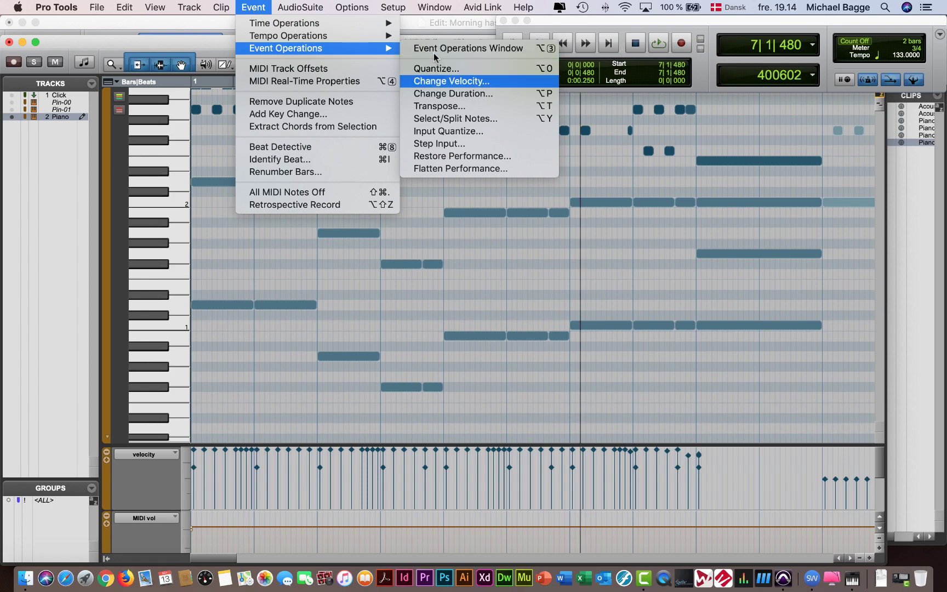
{"action": "left_click", "coordinate": [445, 81]}
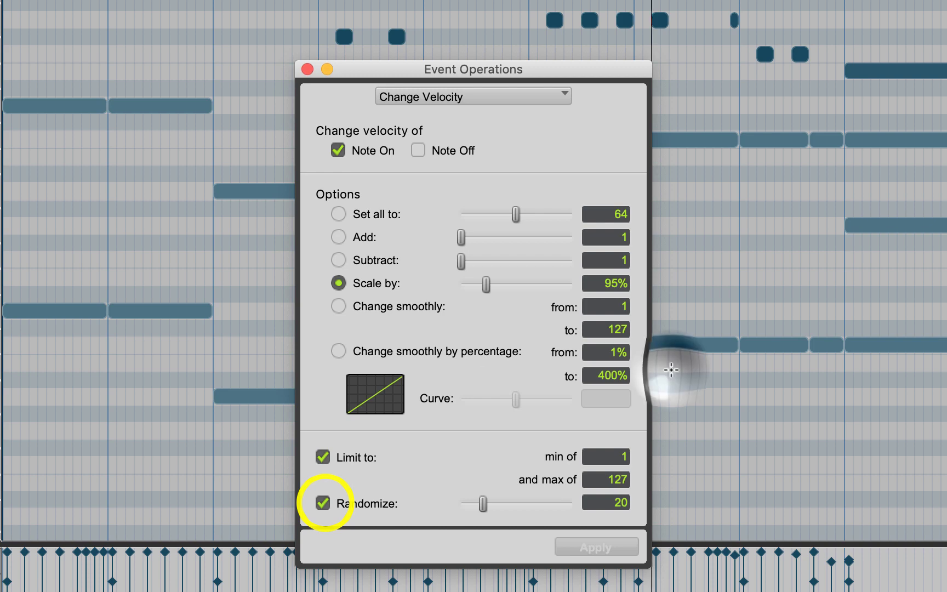
{"action": "left_click", "coordinate": [307, 69]}
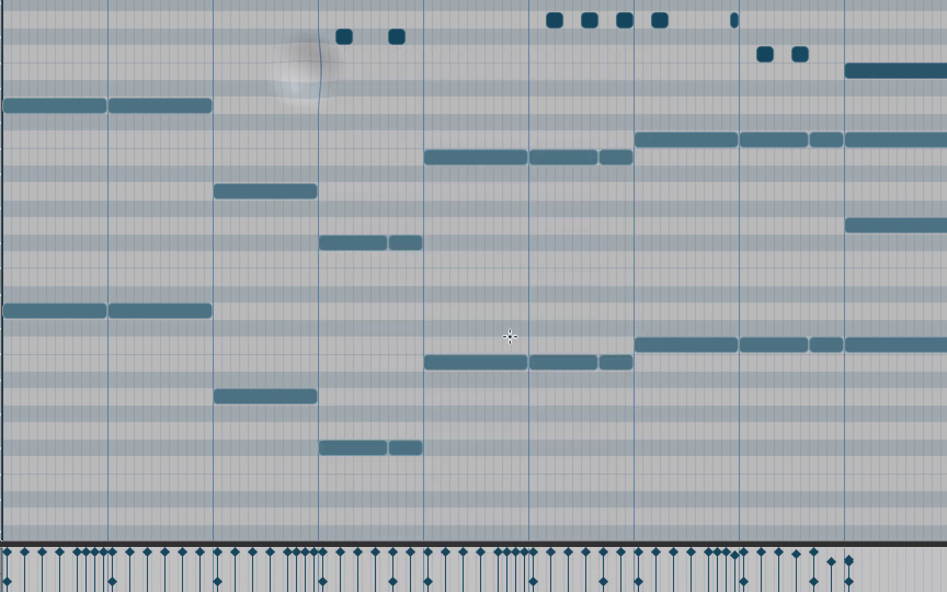
- Select all notes in the Piano part and open the Quantize event operation
{"action": "left_click", "coordinate": [568, 412]}
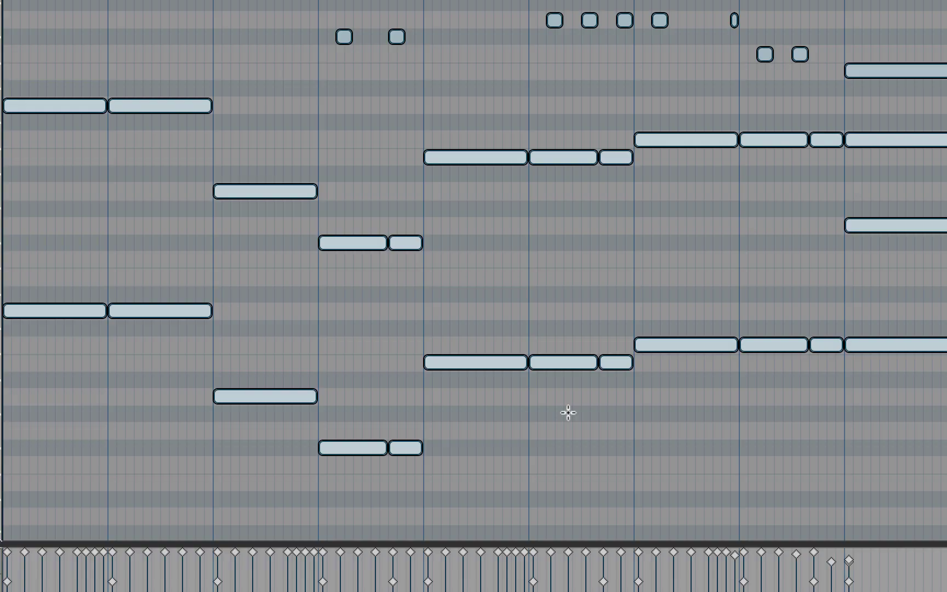
{"action": "key", "text": "alt+0"}
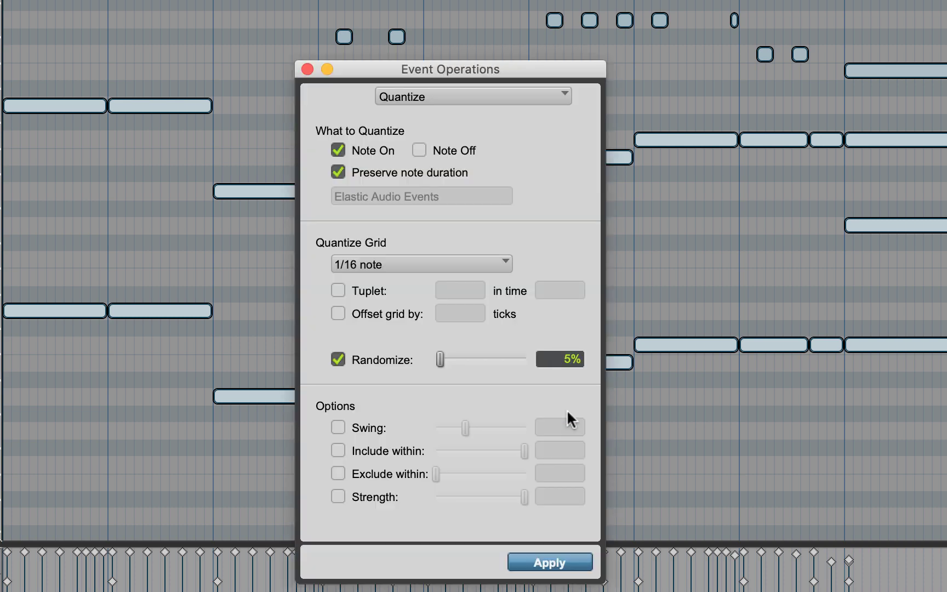
- Apply Change Velocity to the selected piano notes, scaled by 95%, limited to 1–127 and randomized by 20
{"action": "key", "text": "super+Down"}
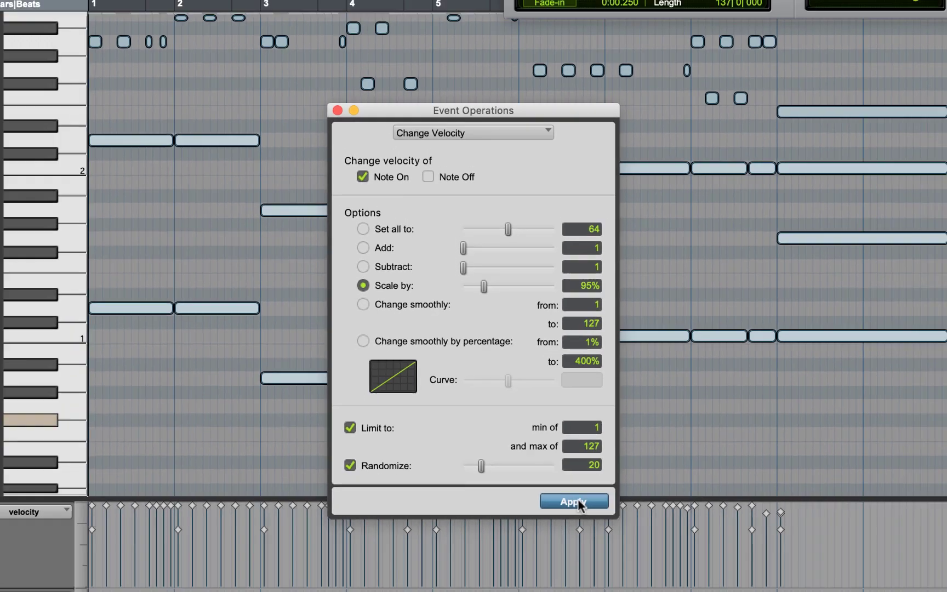
{"action": "left_click", "coordinate": [578, 500]}
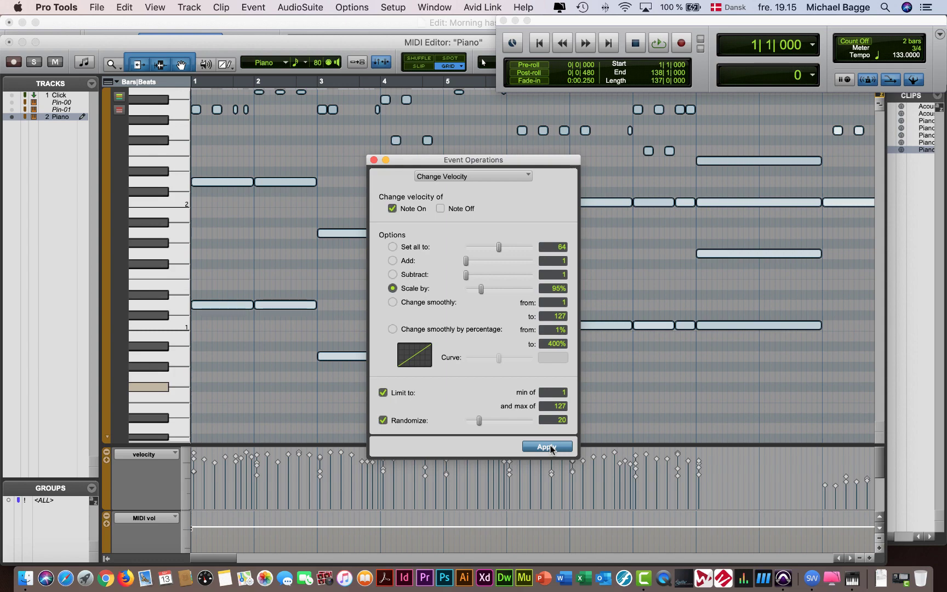
{"action": "left_click", "coordinate": [374, 160]}
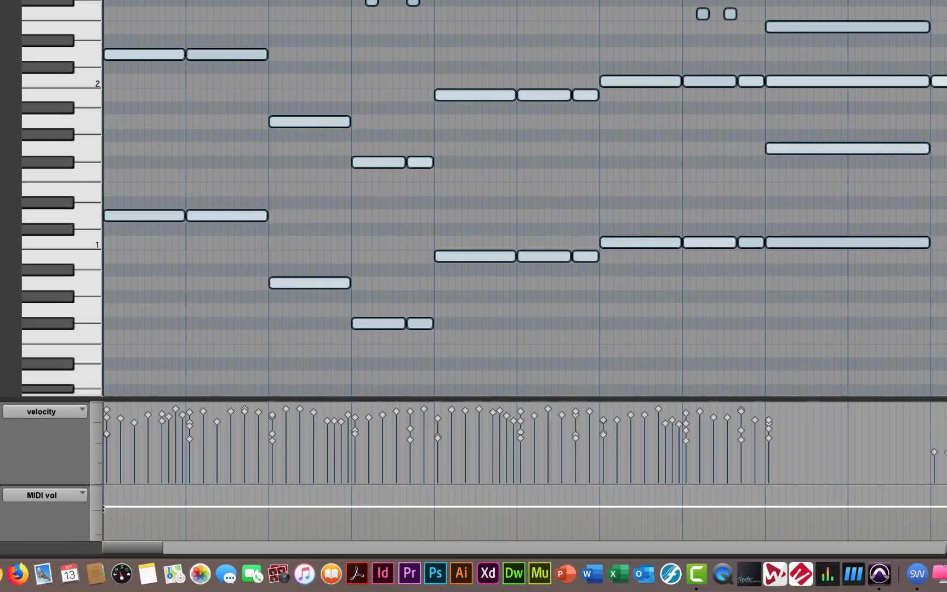
- Open the Piano-01 track in the MIDI Editor to view its notes and audio volume automation
{"action": "left_click", "coordinate": [670, 7]}
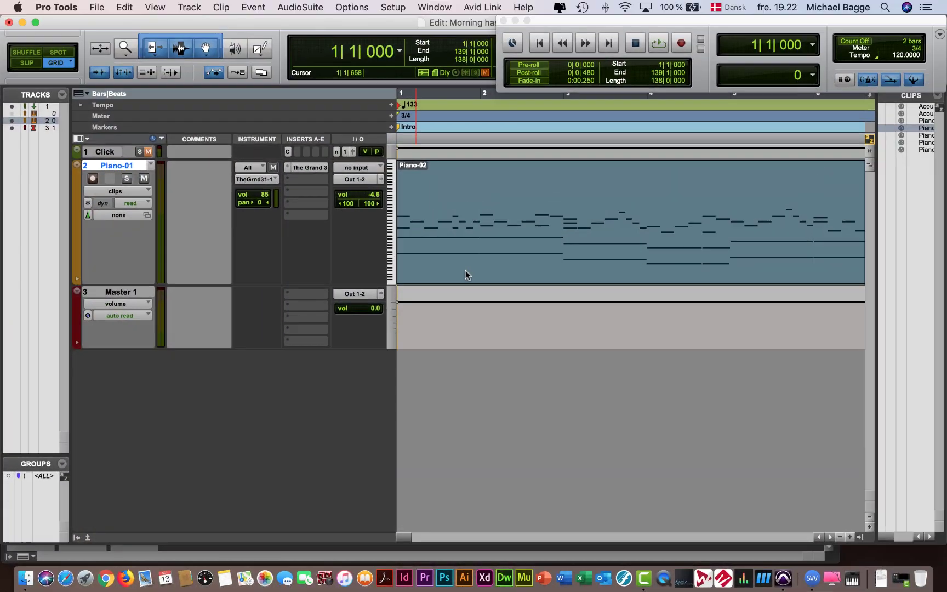
{"action": "left_click", "coordinate": [435, 8]}
{"action": "left_click", "coordinate": [443, 115]}
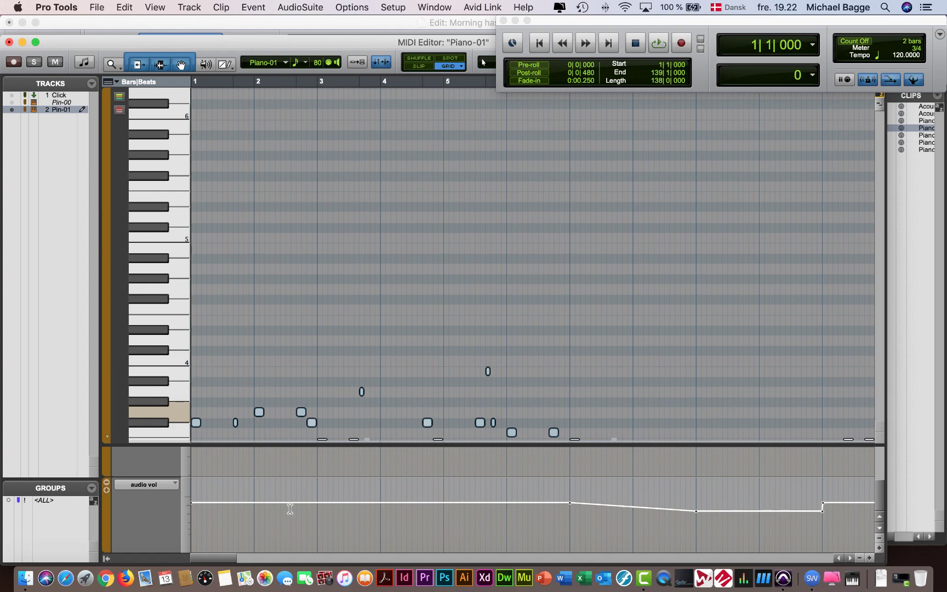
- Examine the notes and audio volume automation of the Piano-01 track along the piece
{"action": "scroll", "coordinate": [831, 511], "scroll_direction": "right", "scroll_amount": 20}
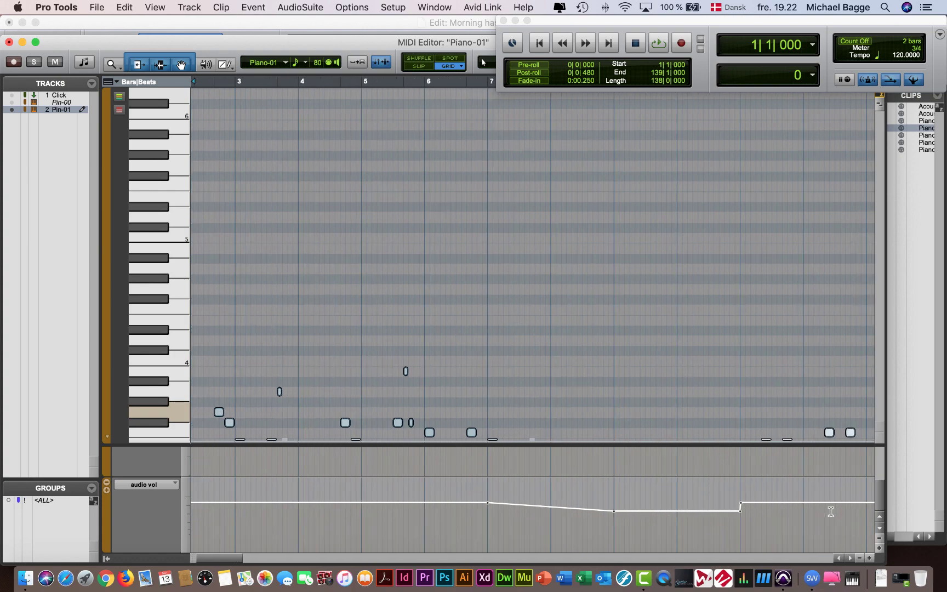
{"action": "scroll", "coordinate": [831, 511], "scroll_direction": "right", "scroll_amount": 10}
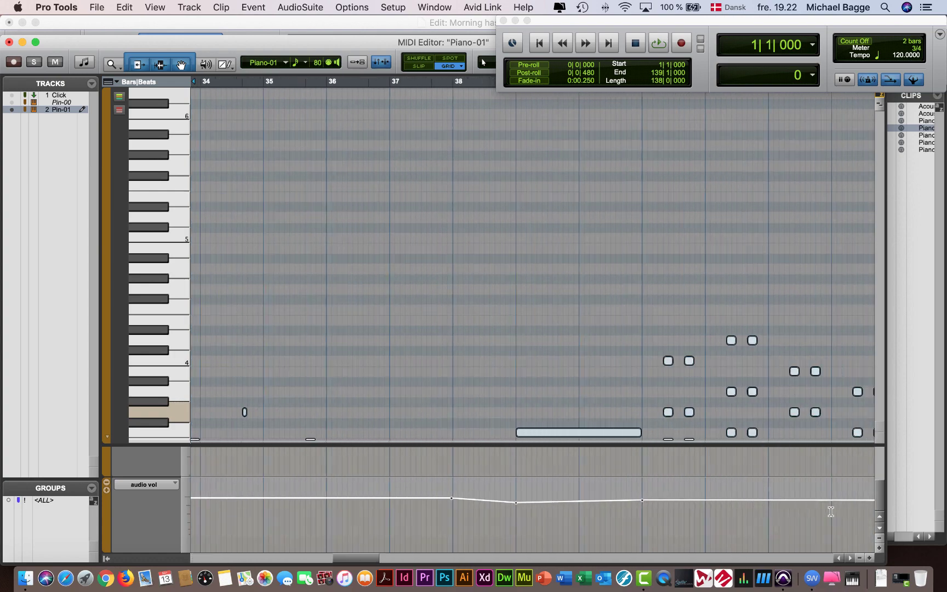
{"action": "scroll", "coordinate": [830, 511], "scroll_direction": "right", "scroll_amount": 8}
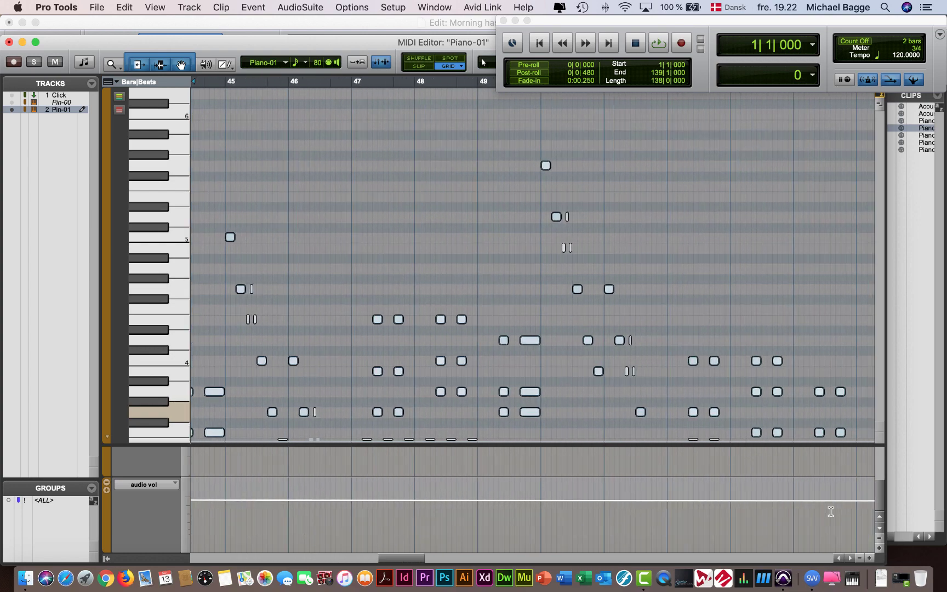
{"action": "scroll", "coordinate": [831, 511], "scroll_direction": "right", "scroll_amount": 2}
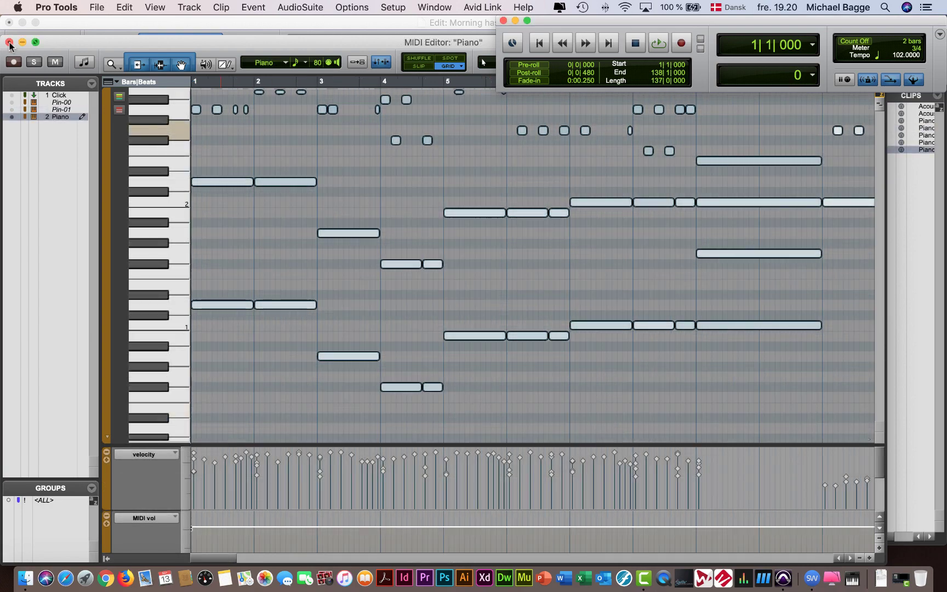
- Close the MIDI Editor and delete the Piano track together with its active clips
{"action": "left_click", "coordinate": [8, 42]}
{"action": "left_click", "coordinate": [118, 166]}
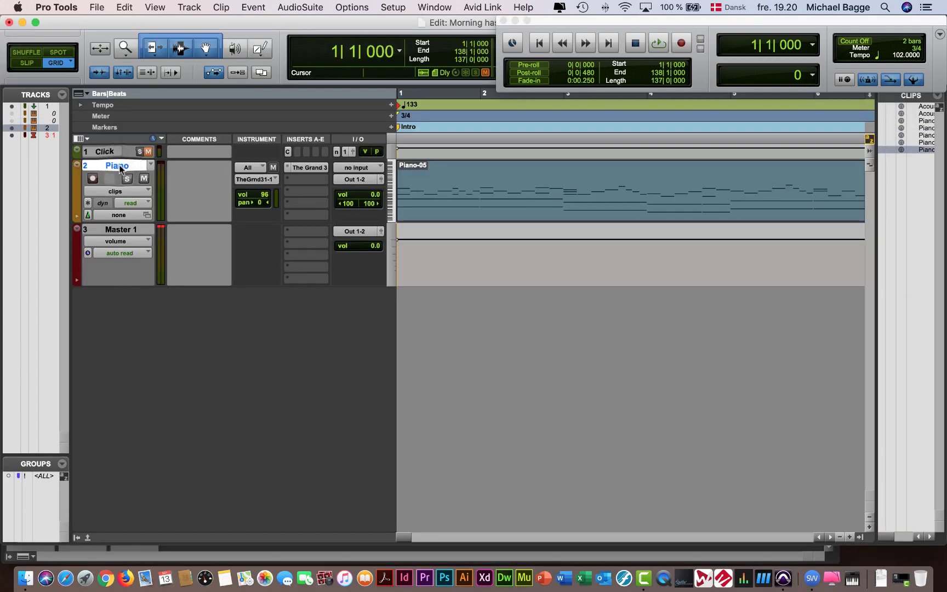
{"action": "right_click", "coordinate": [119, 167]}
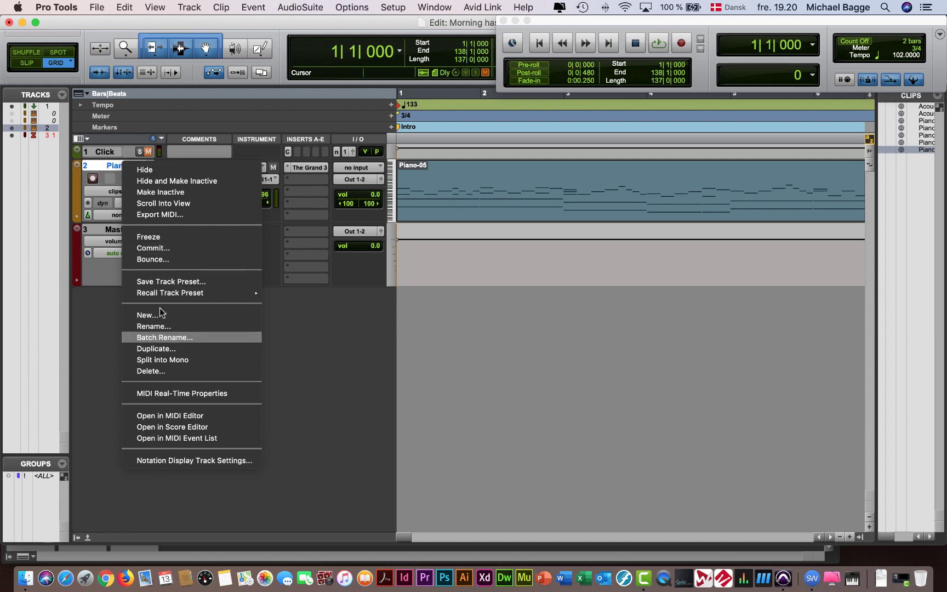
{"action": "left_click", "coordinate": [159, 372]}
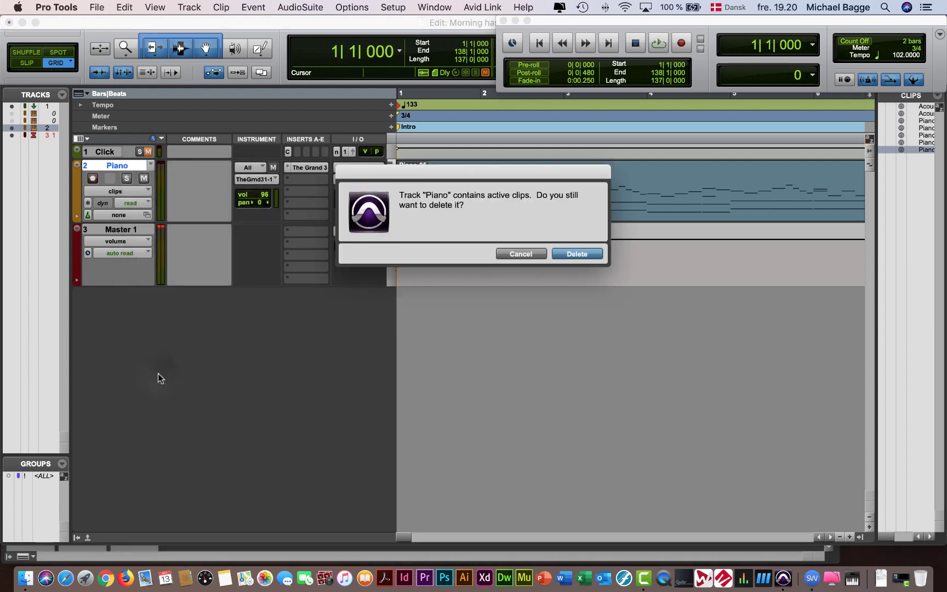
{"action": "left_click", "coordinate": [577, 254]}
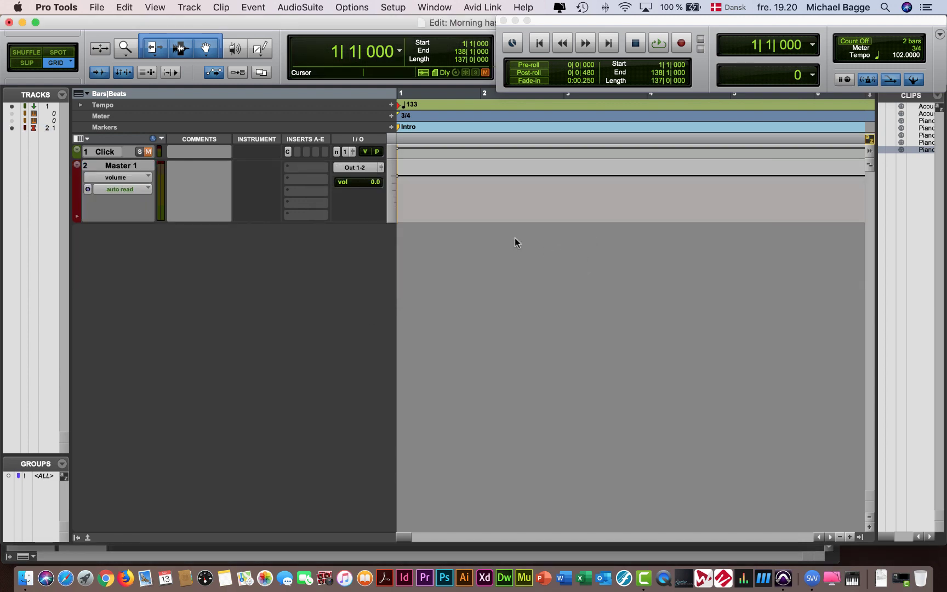
- Show the hidden Piano-01 track in the Edit window and try to play it back
{"action": "left_click", "coordinate": [12, 120]}
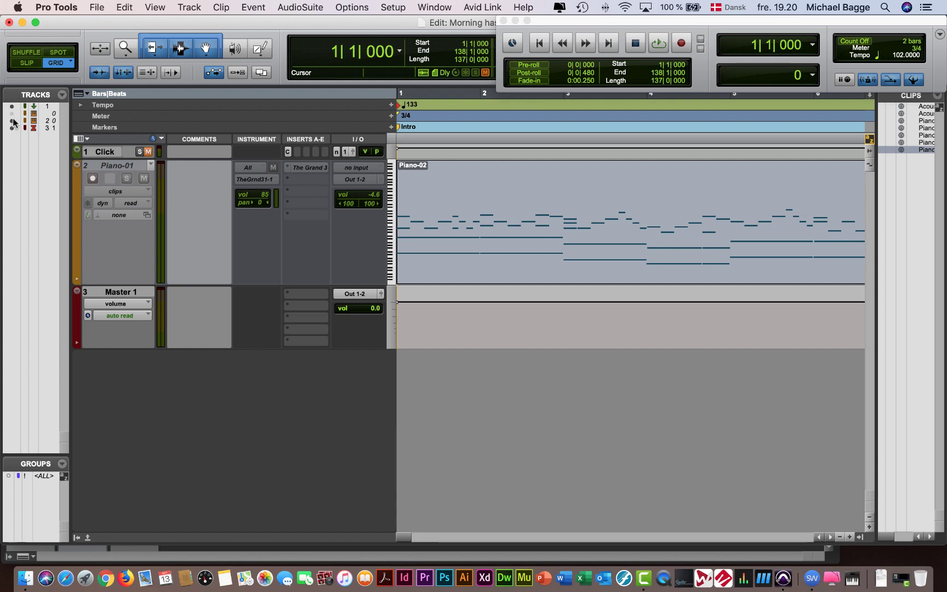
{"action": "left_click", "coordinate": [658, 44]}
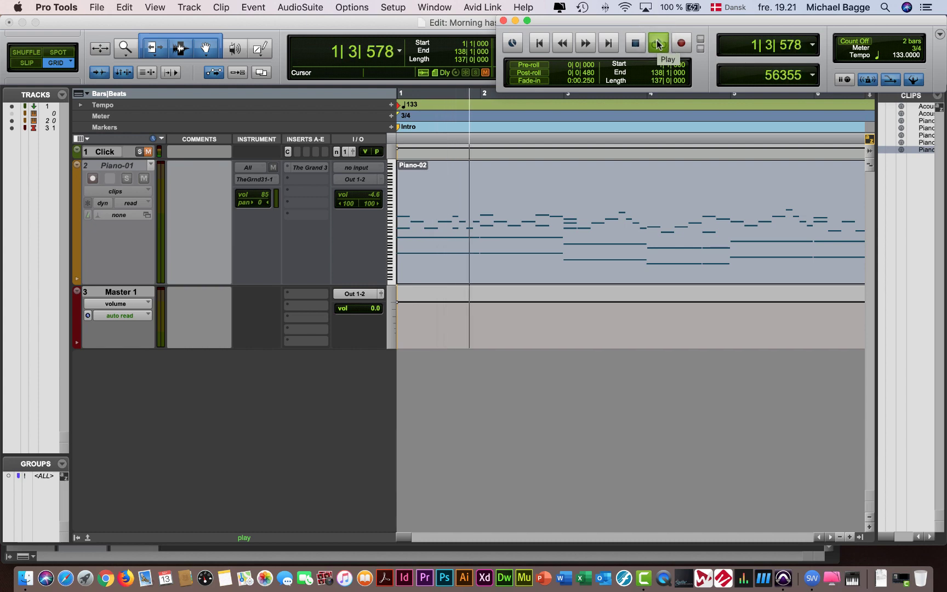
{"action": "left_click", "coordinate": [635, 43]}
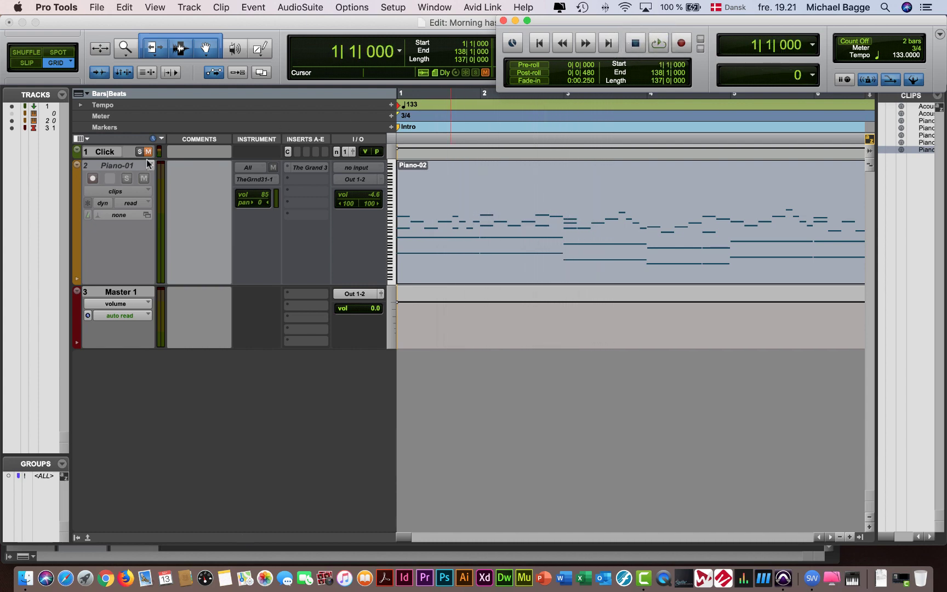
- Open The Grand 3 instrument plug-in on the Piano-01 track and make the track active
{"action": "left_click", "coordinate": [120, 165]}
{"action": "left_click", "coordinate": [298, 168]}
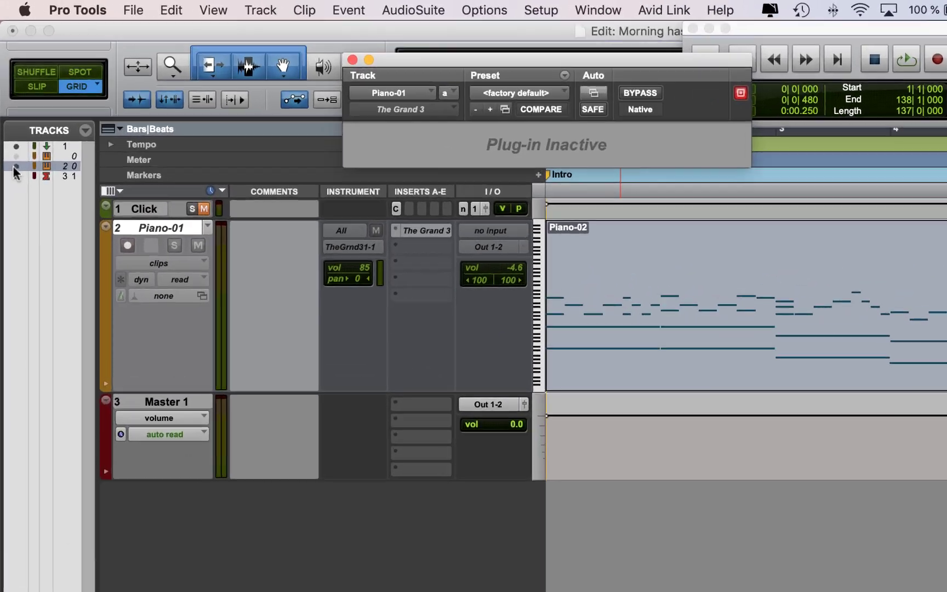
{"action": "right_click", "coordinate": [13, 167]}
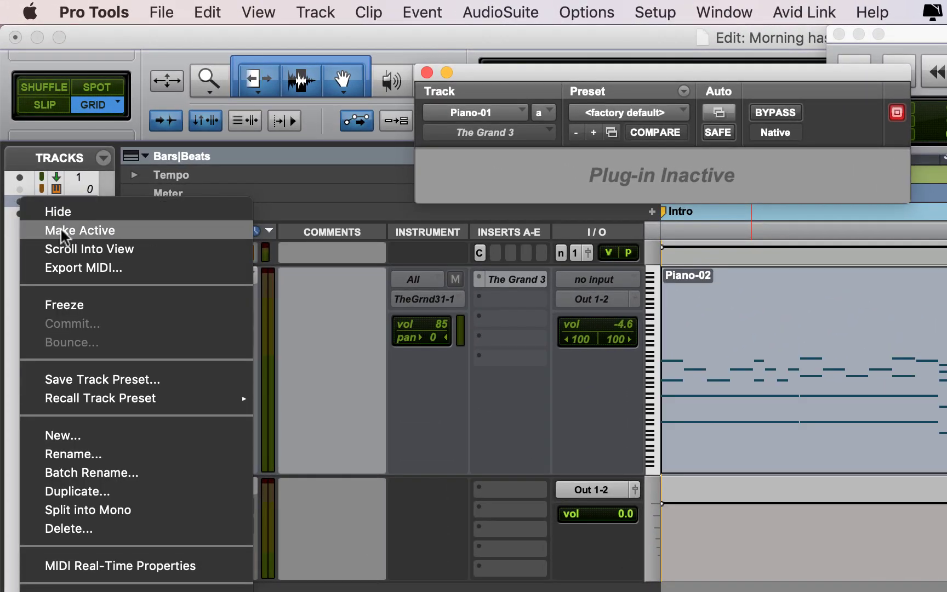
{"action": "left_click", "coordinate": [50, 187]}
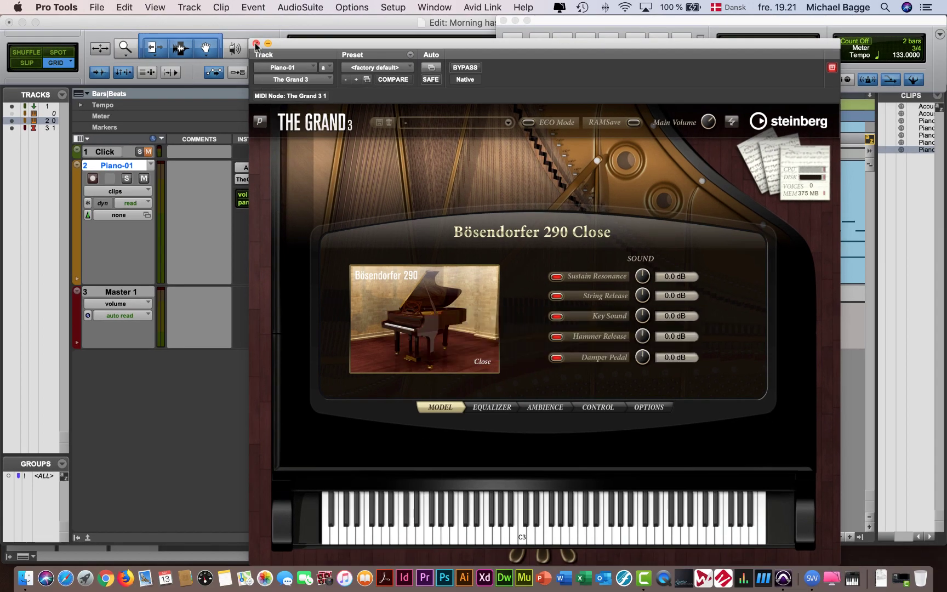
- Close The Grand 3 plug-in window, play the Piano-01 track from the start to about bar 10, and stop playback
{"action": "left_click", "coordinate": [256, 44]}
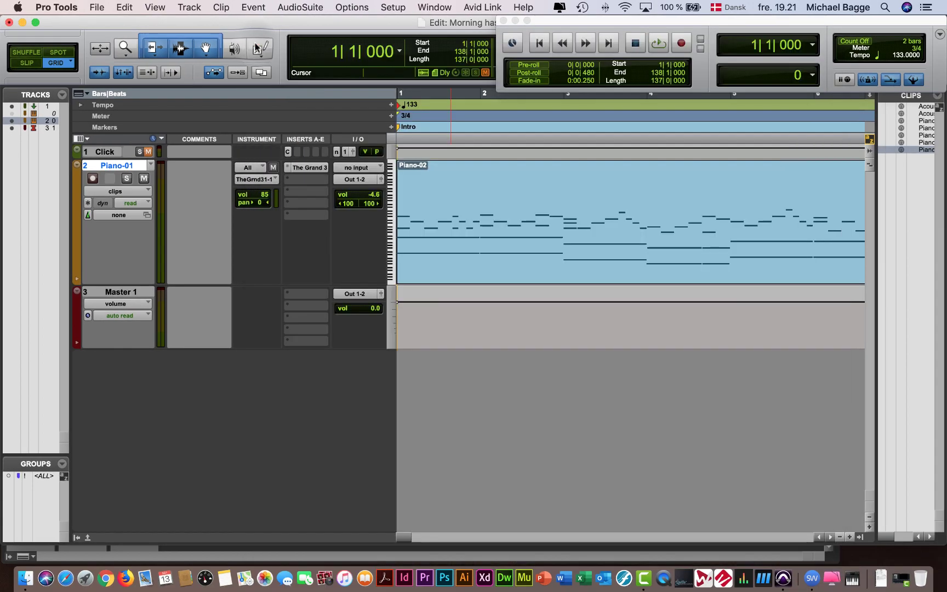
{"action": "left_click", "coordinate": [656, 44]}
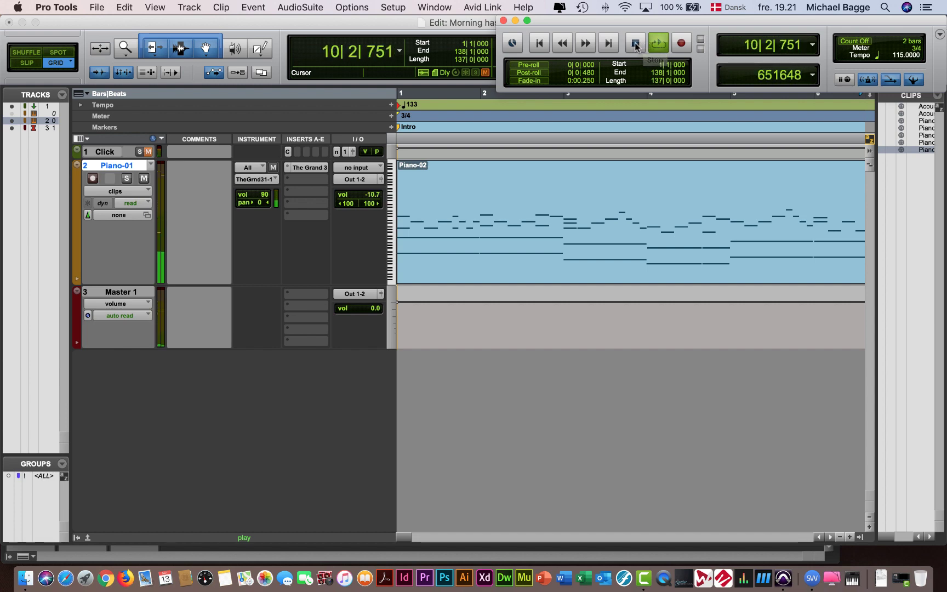
{"action": "left_click", "coordinate": [636, 44]}
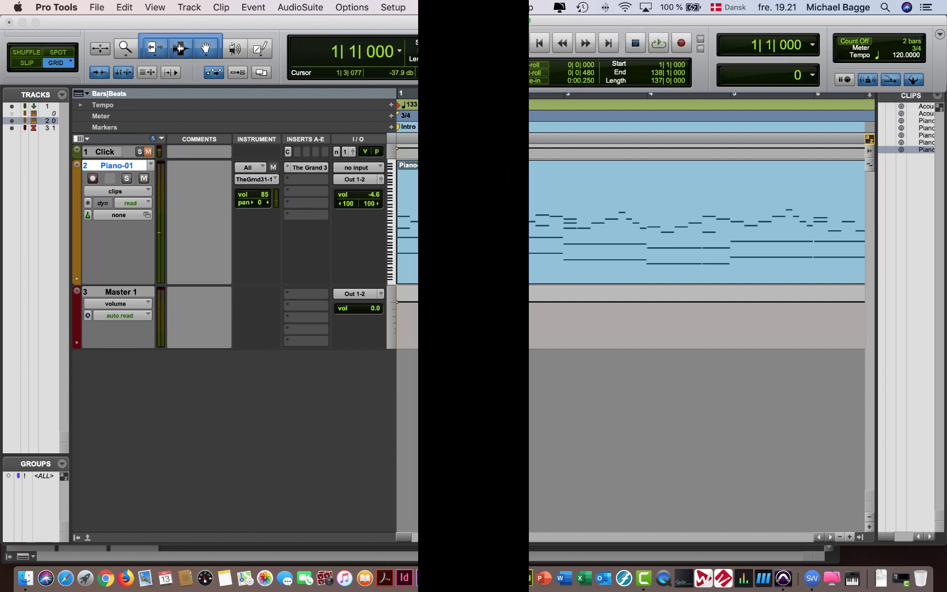